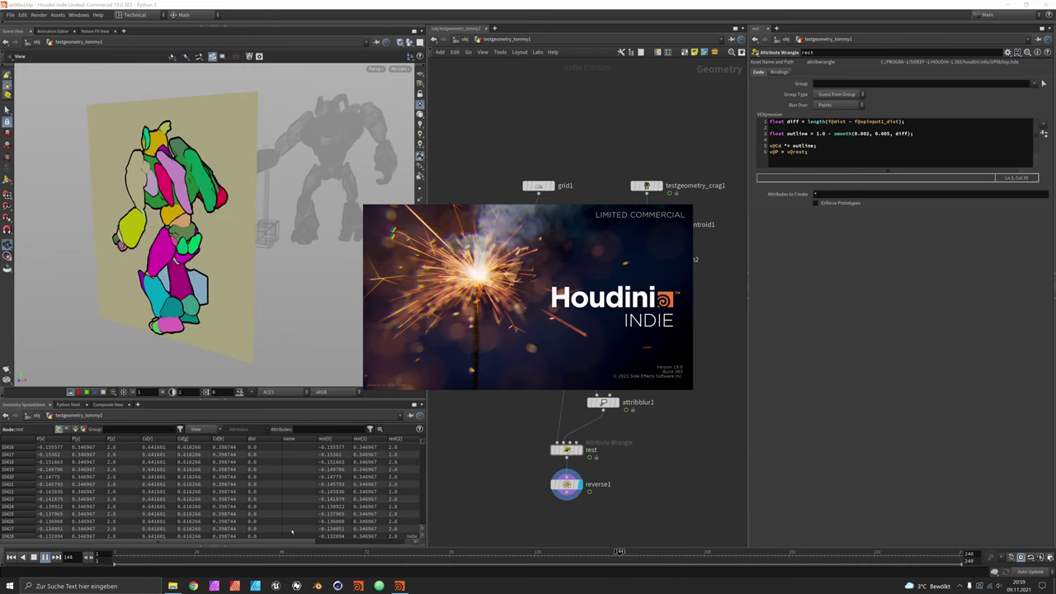
# Step: Switch to the empty Houdini scene and add a Test Geometry: Crag object, opening its geometry network
pyautogui.click(485, 349)
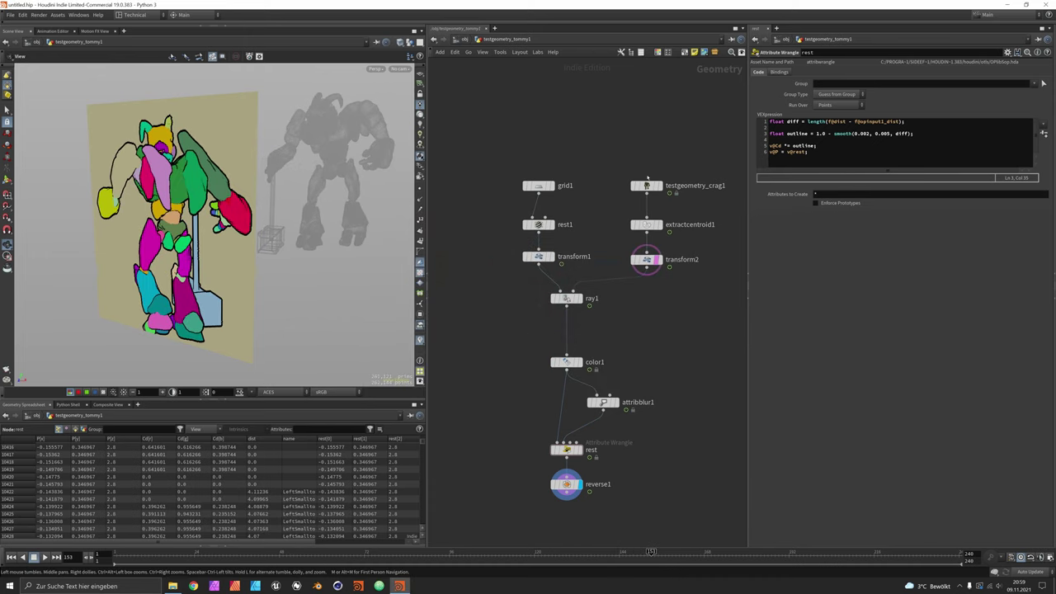
pyautogui.moveTo(653, 188)
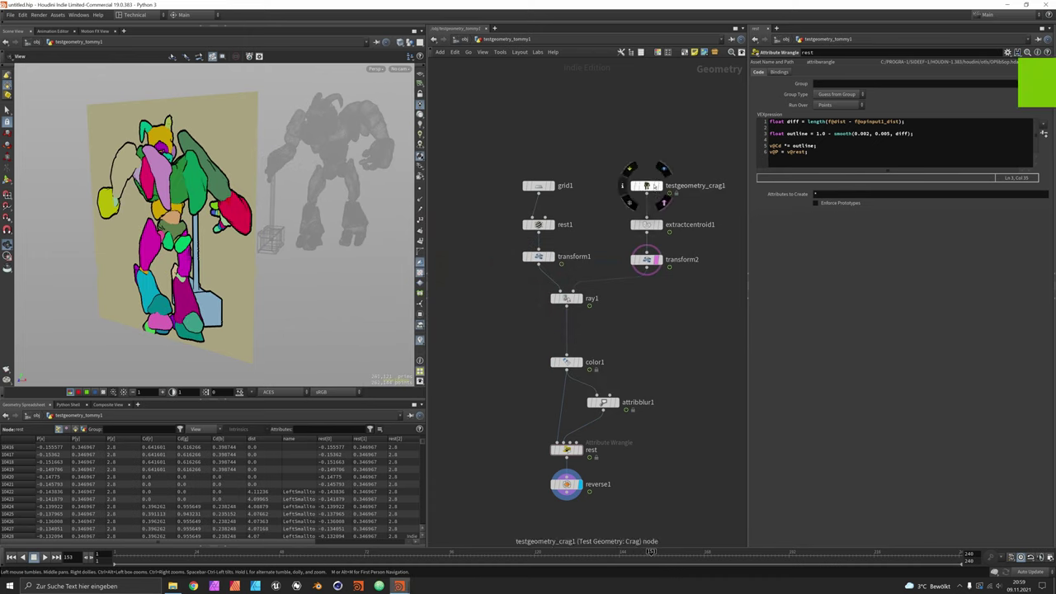
pyautogui.hotkey('ctrl', 'n')
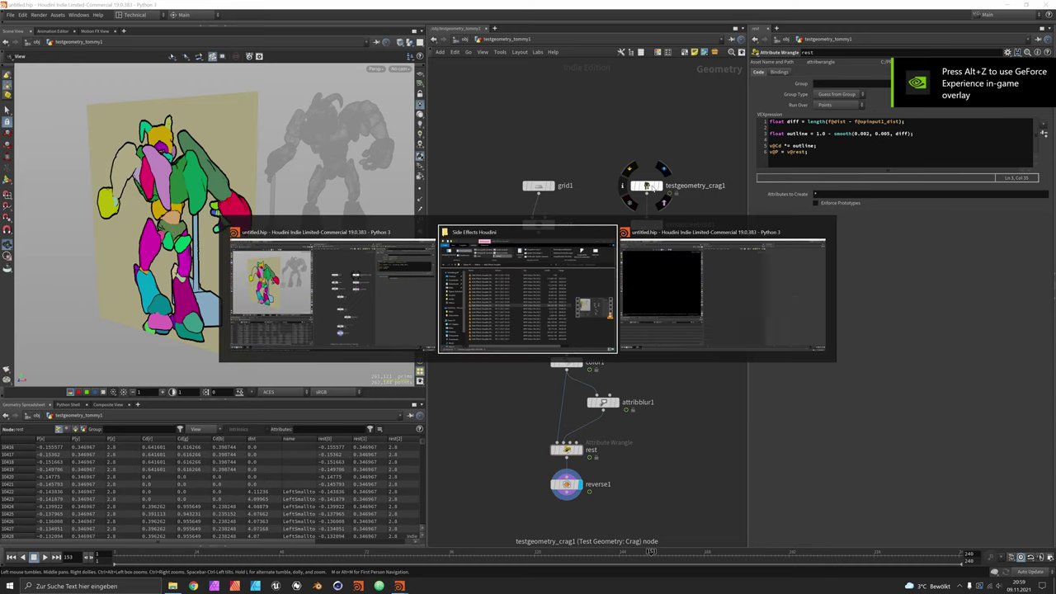
pyautogui.press('Tab')
pyautogui.write('te')
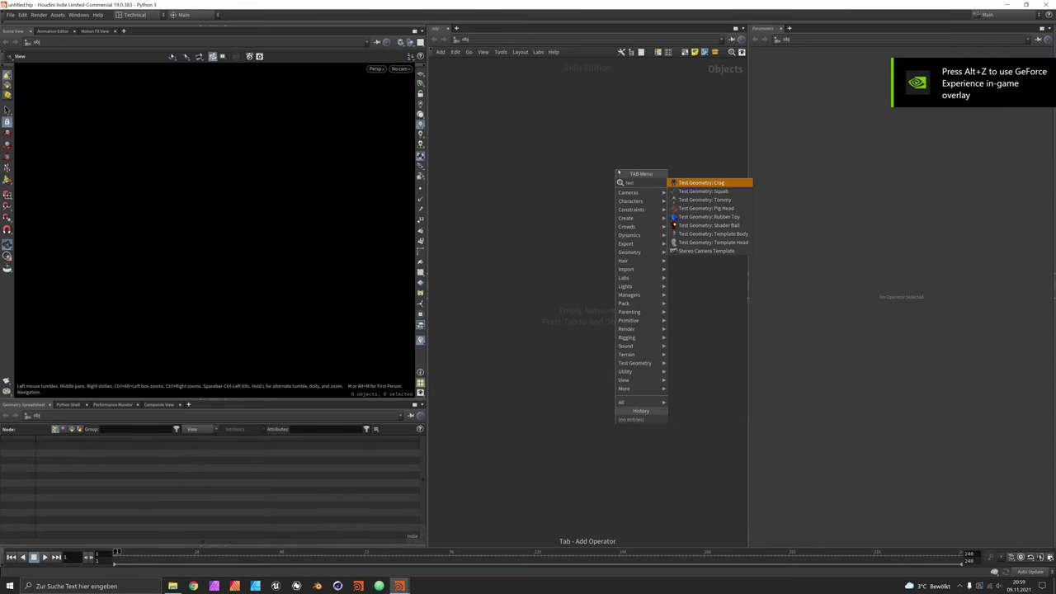
pyautogui.press('Return')
pyautogui.click(618, 172)
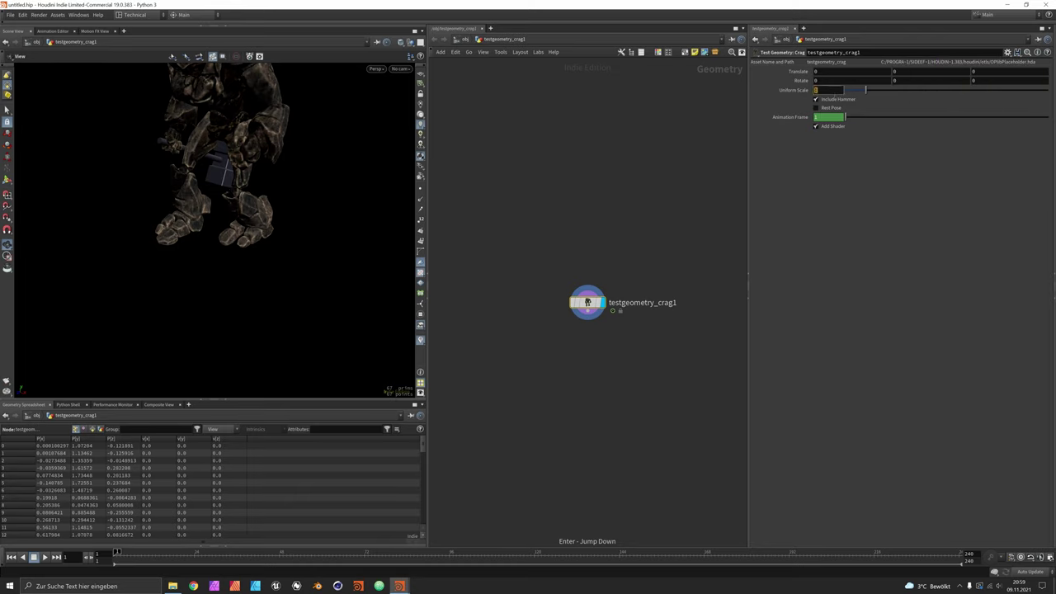
# Step: Set the Crag test geometry's uniform scale to 0.8 and play back its animation briefly
pyautogui.click(835, 93)
pyautogui.write('.8')
pyautogui.press('Return')
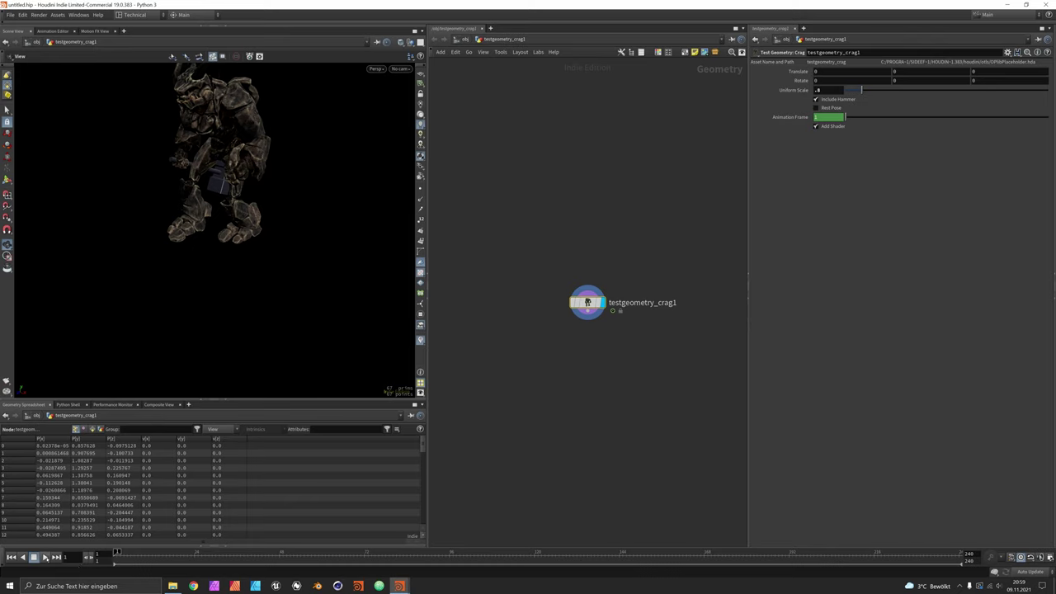
pyautogui.click(44, 556)
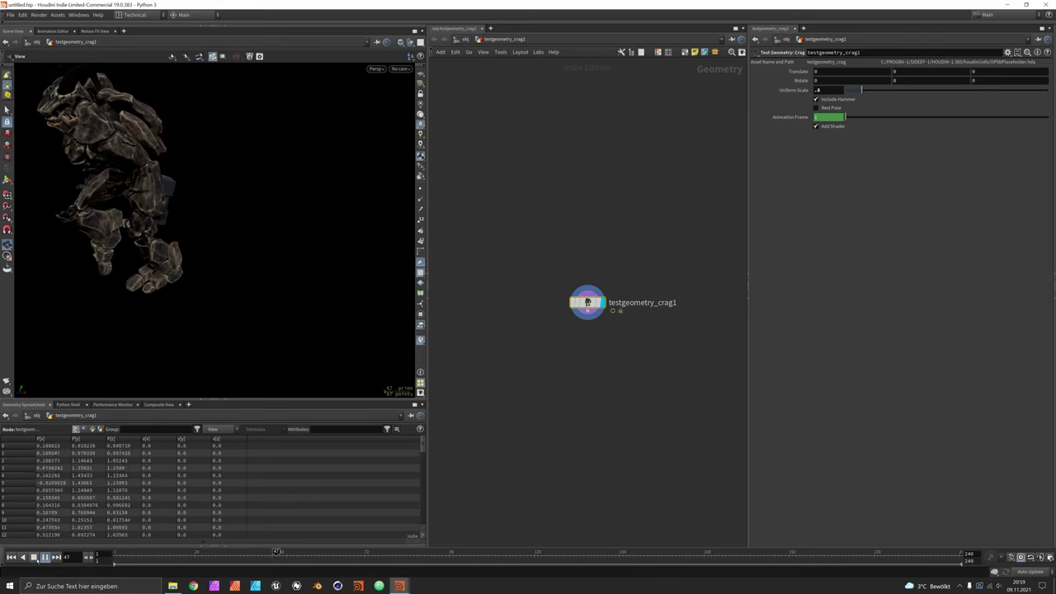
pyautogui.click(34, 557)
# Step: Add an Extract Centroid node connected below the Crag test geometry
pyautogui.moveTo(586, 320); pyautogui.dragTo(594, 245)
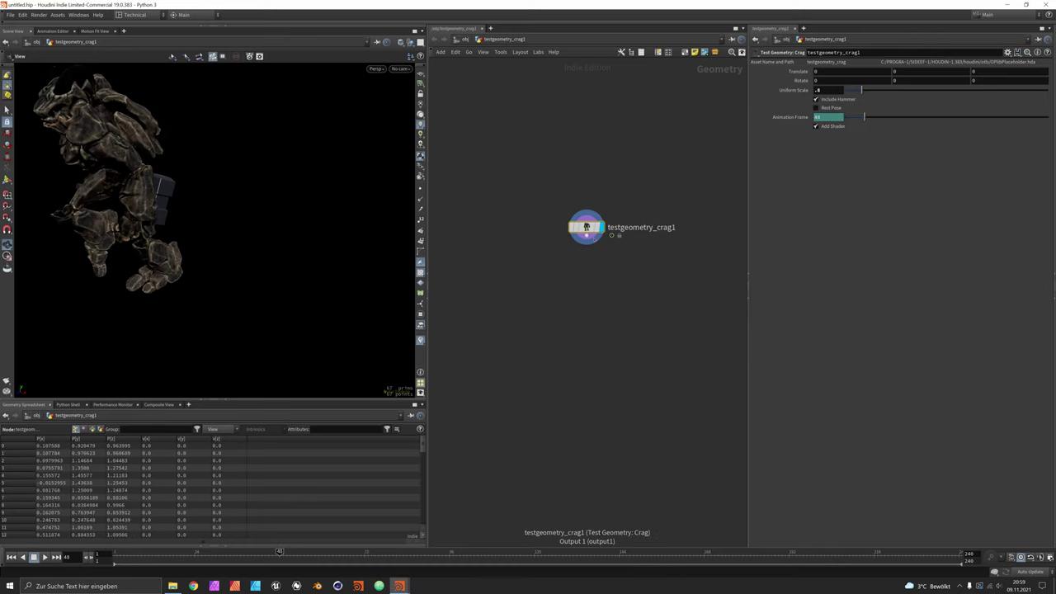
pyautogui.press('Tab')
pyautogui.write('extra')
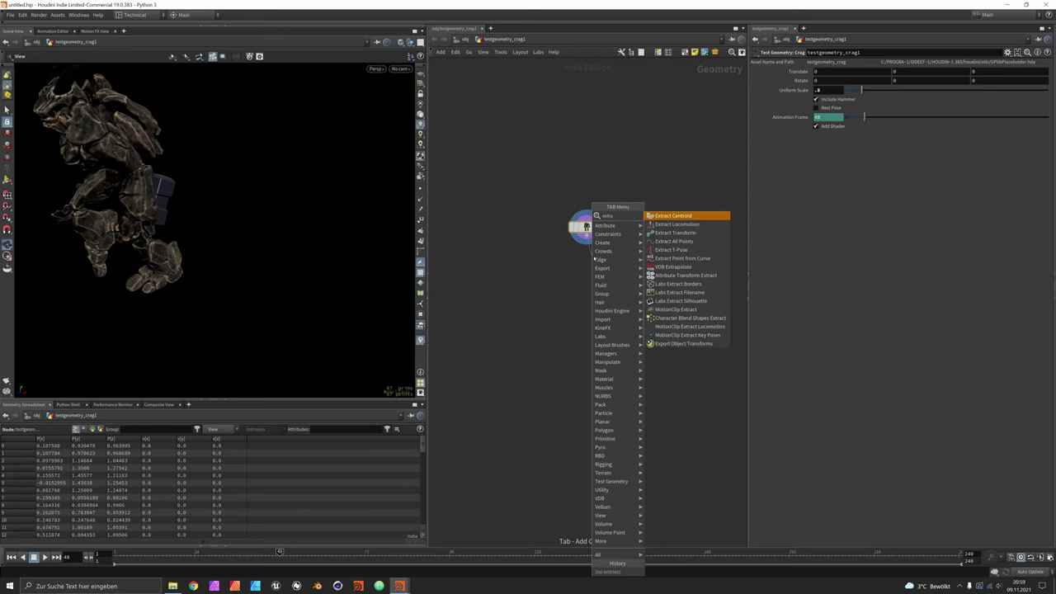
pyautogui.press('Return')
pyautogui.click(587, 260)
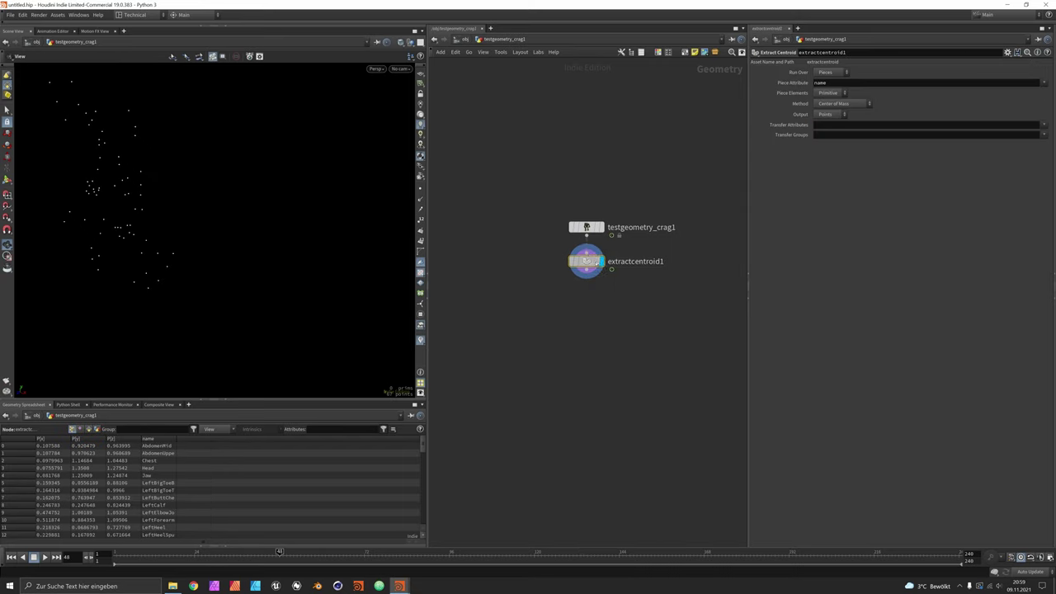
# Step: Set Extract Centroid to run over Detail with Attribute output, and show the detail attributes in the spreadsheet
pyautogui.click(831, 73)
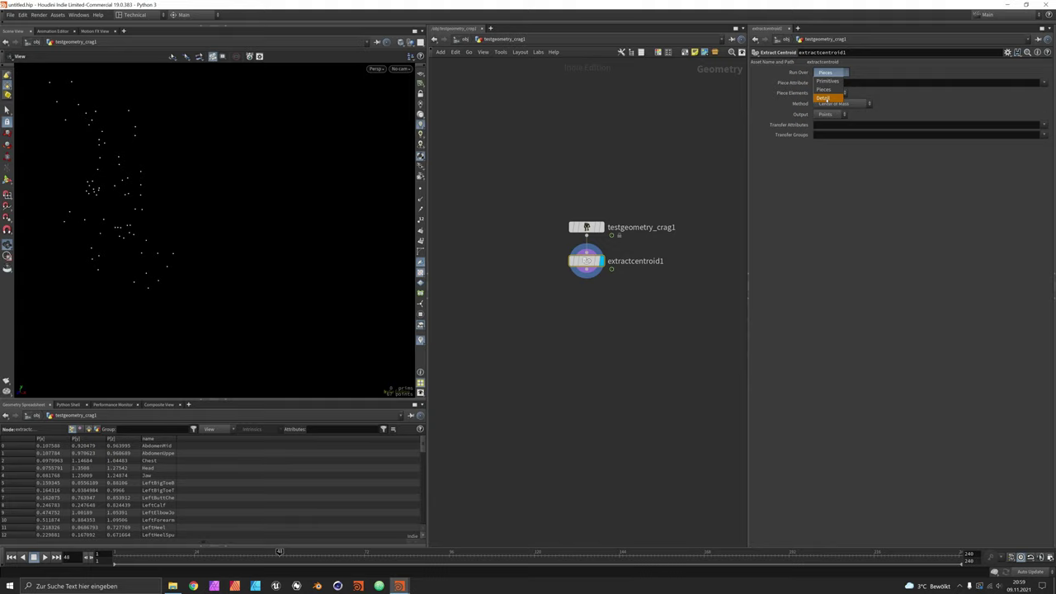
pyautogui.click(820, 104)
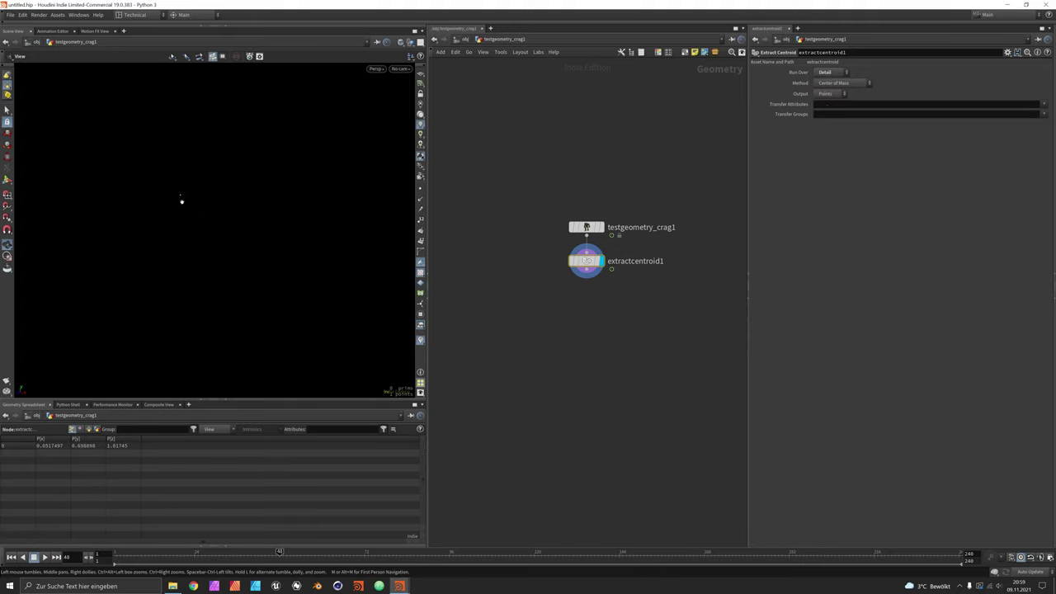
pyautogui.click(832, 94)
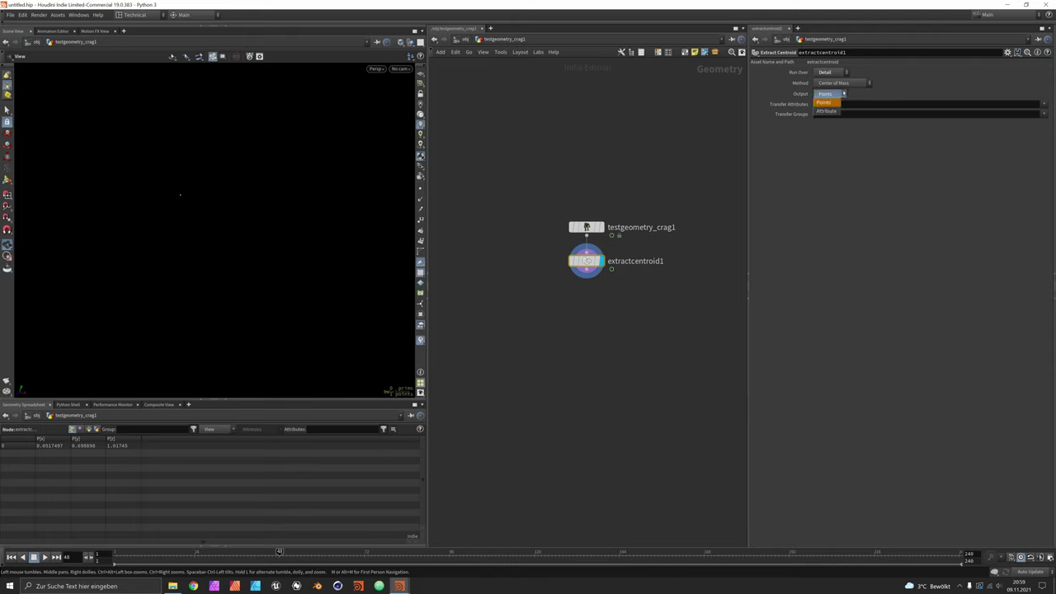
pyautogui.click(827, 107)
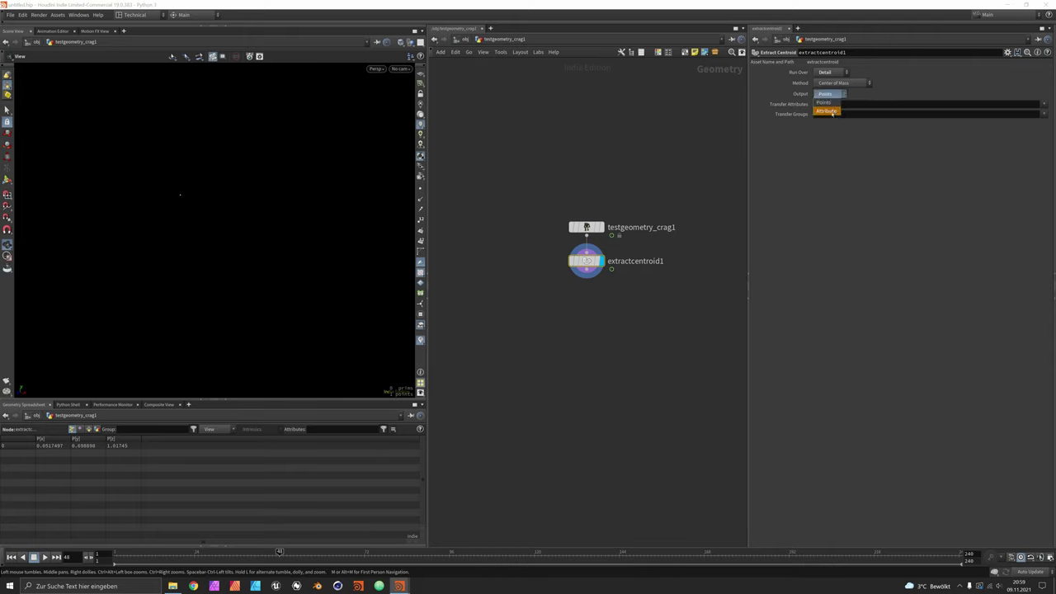
pyautogui.click(97, 429)
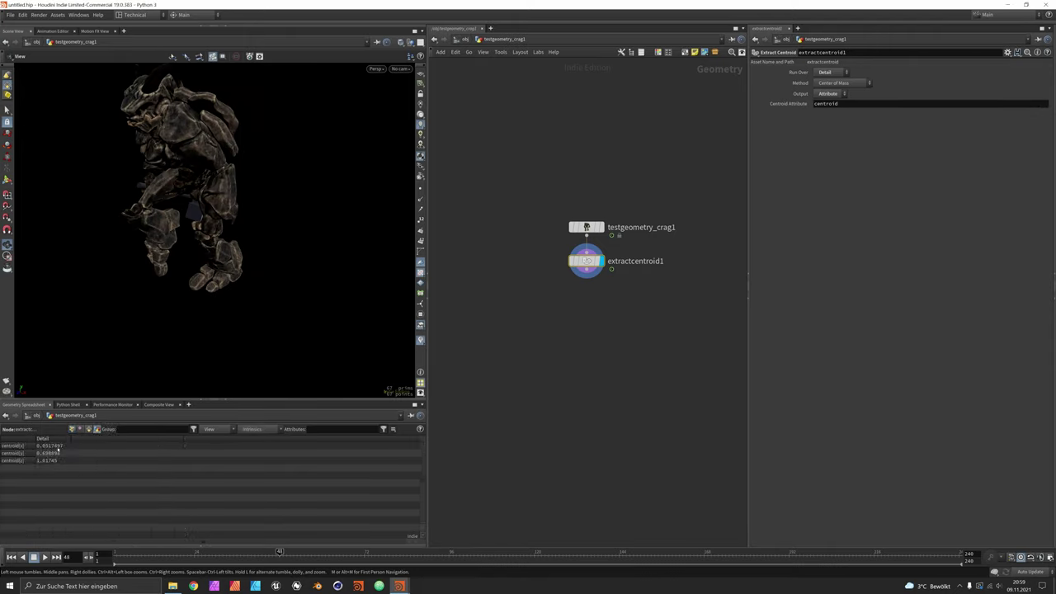
# Step: Add a Transform node connected to the Extract Centroid output and align it beneath that node
pyautogui.press('Tab')
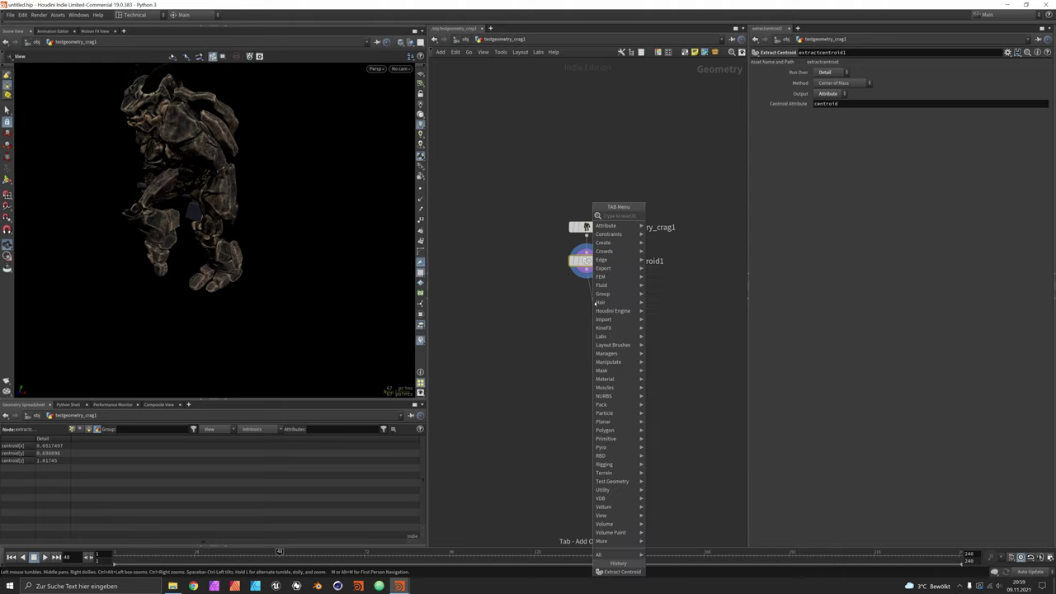
pyautogui.write('trans')
pyautogui.press('Return')
pyautogui.click(595, 304)
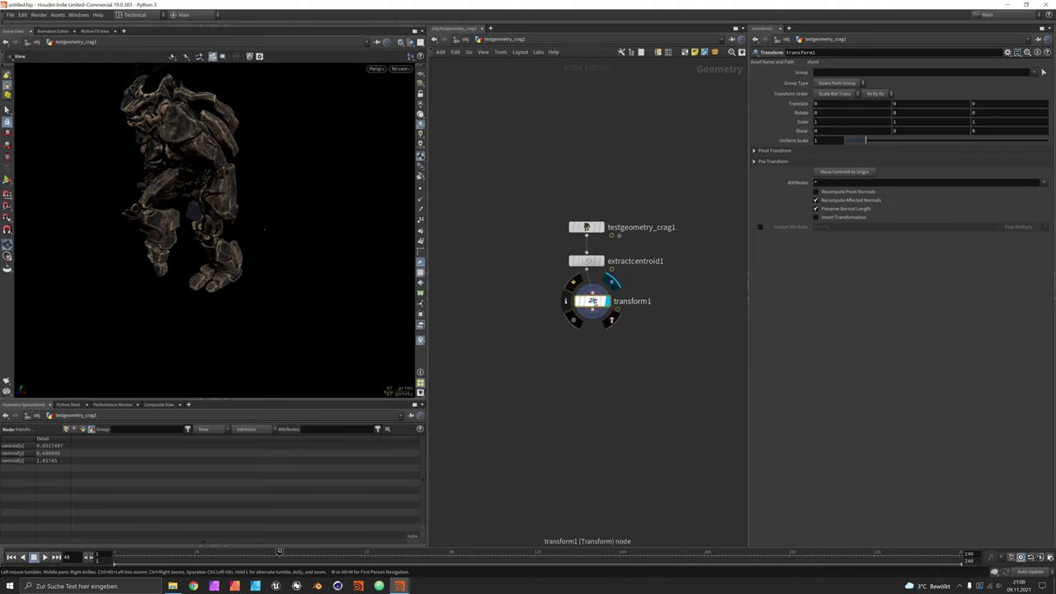
pyautogui.moveTo(595, 304); pyautogui.dragTo(589, 303)
pyautogui.click(586, 301)
# Step: Set the Transform's X and Z translation to -detail(0, 'centroid', 0) and -detail(0, 'centroid', 2), and play the animation
pyautogui.click(839, 106)
pyautogui.write('s')
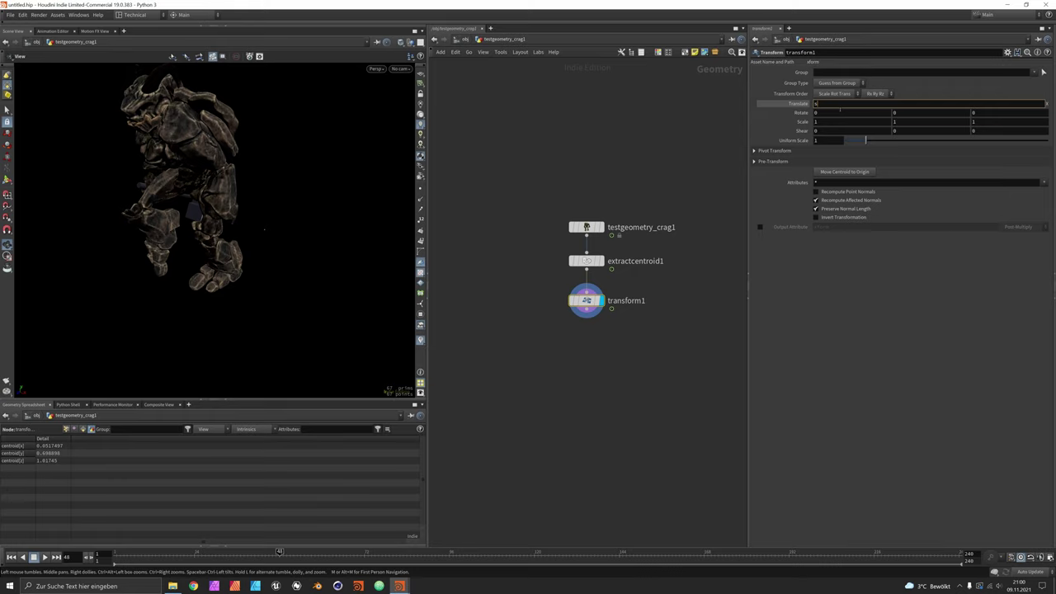
pyautogui.press('BackSpace')
pyautogui.write('dt')
pyautogui.write('e')
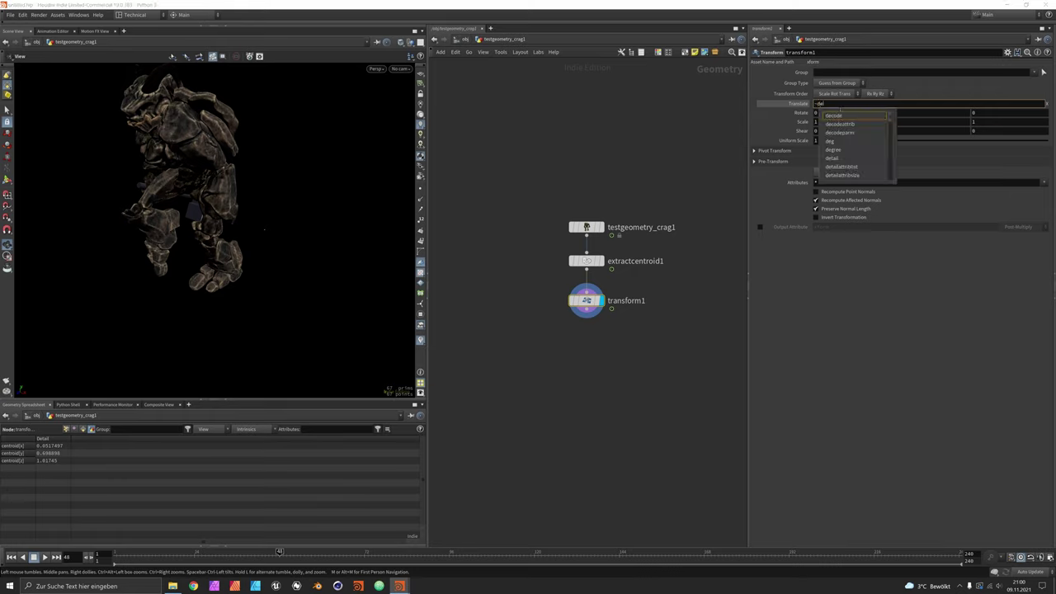
pyautogui.write("tail(0, 'cen")
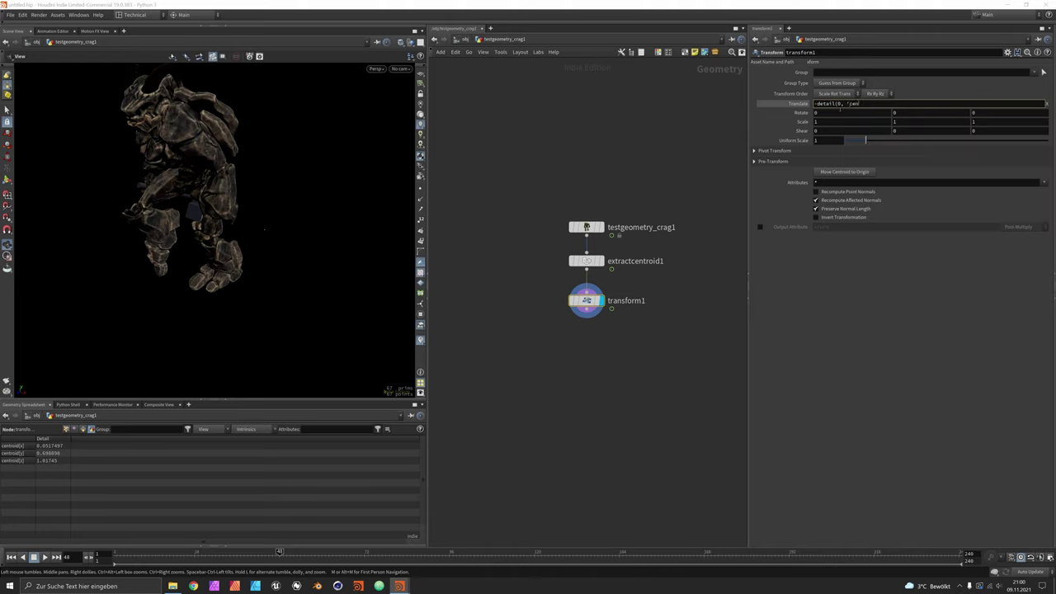
pyautogui.write("troid')")
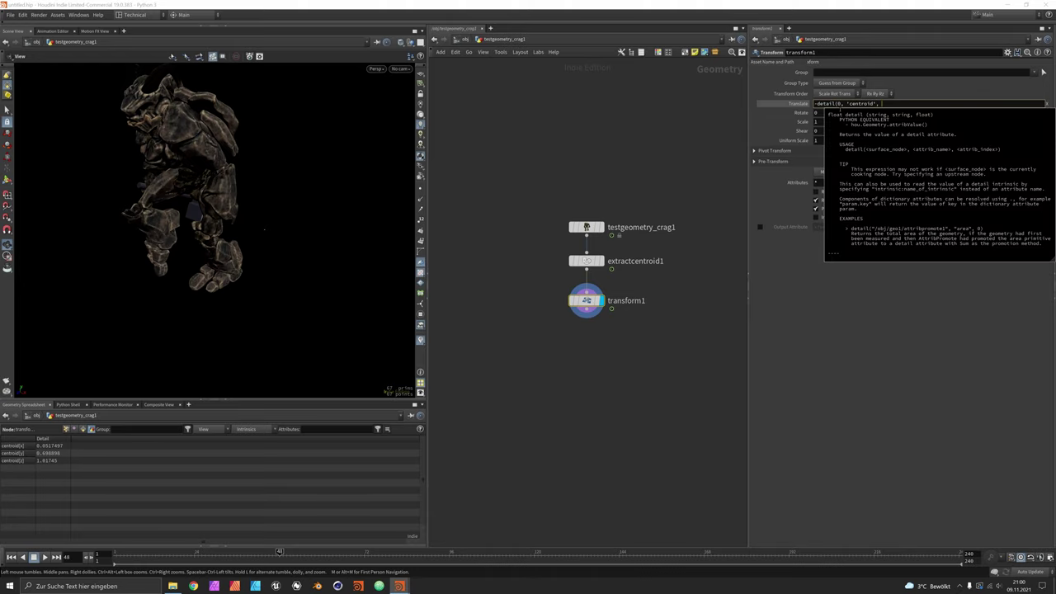
pyautogui.write(')')
pyautogui.hotkey('ctrl', 'a')
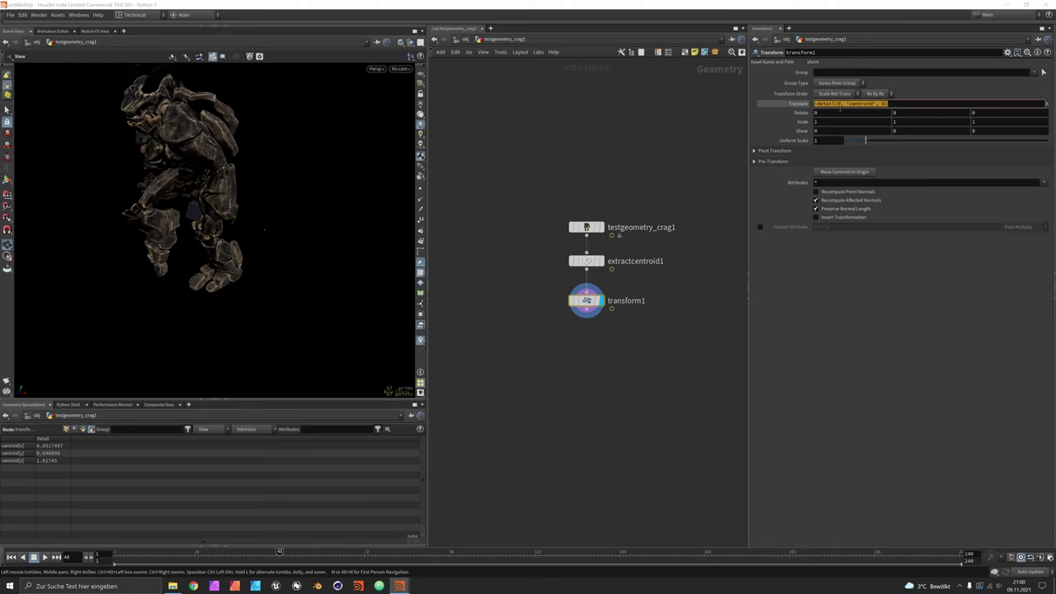
pyautogui.write("-detail(0, 'centroid', 0)")
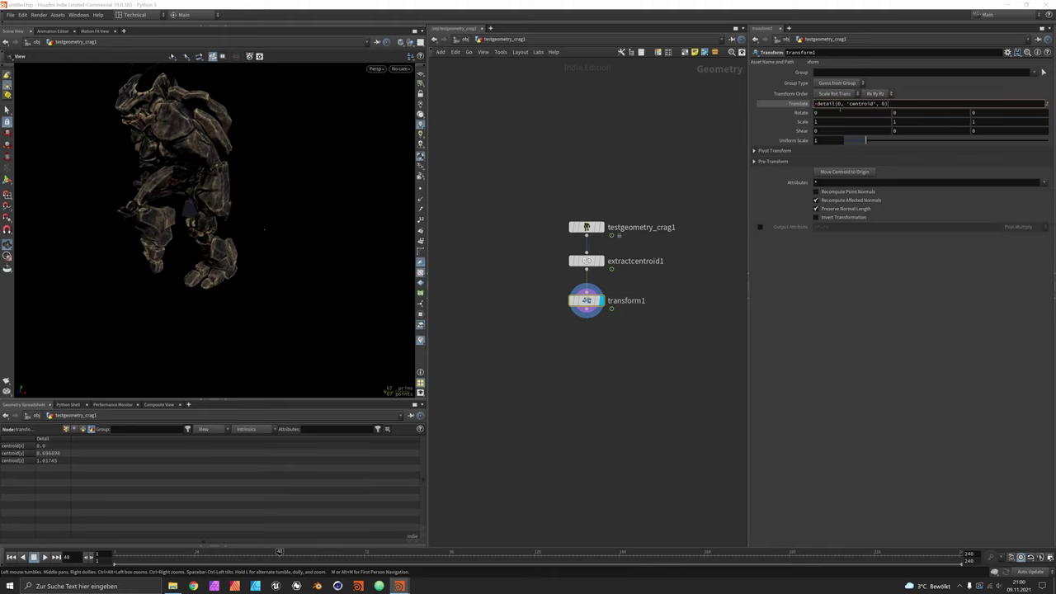
pyautogui.write(')')
pyautogui.press('Return')
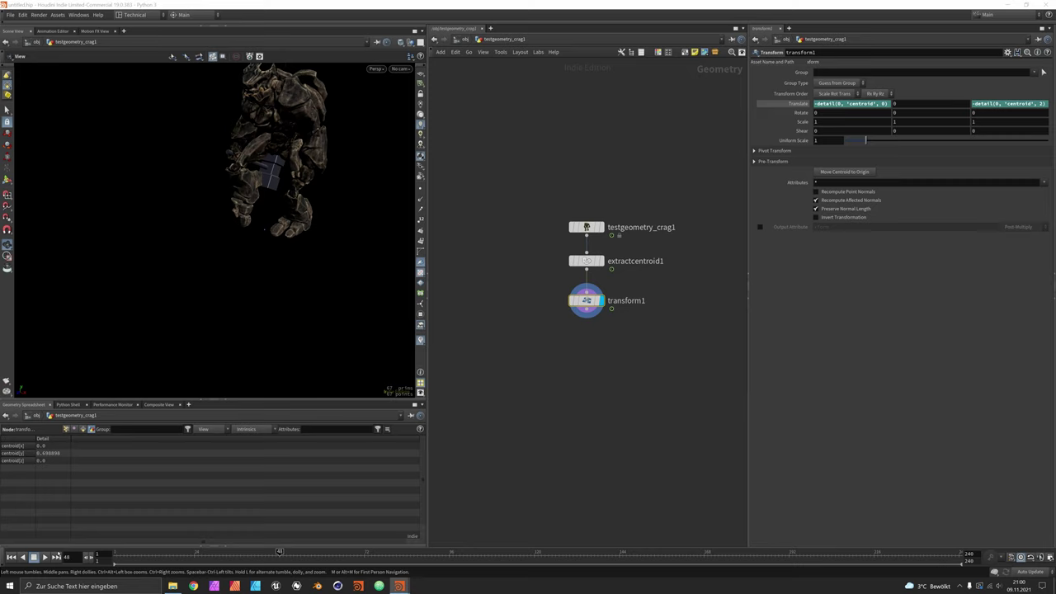
pyautogui.click(46, 557)
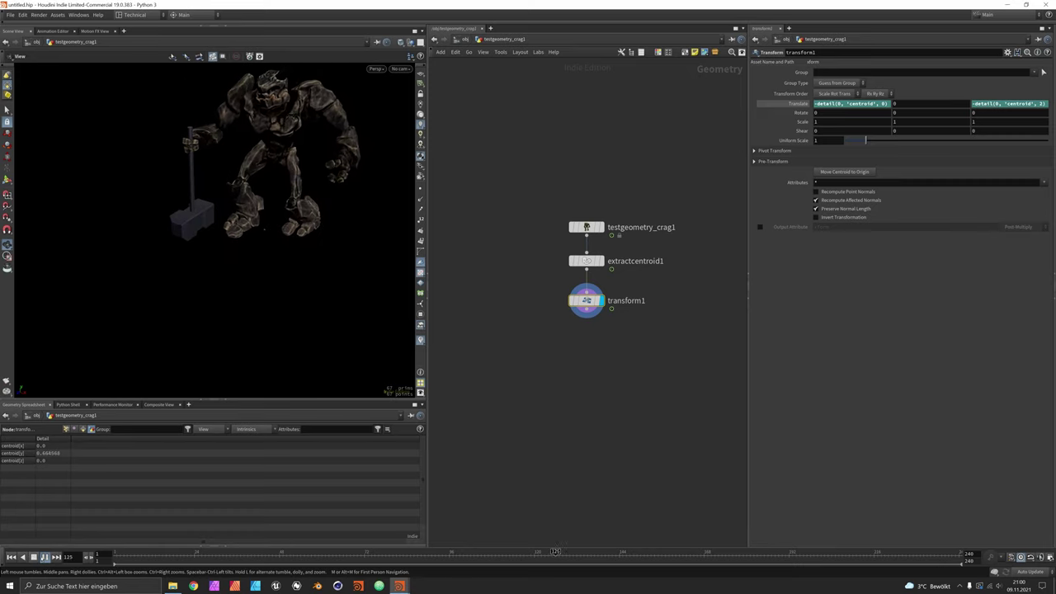
# Step: Stop the playback, add a Grid node beside the Crag test geometry, and display it
pyautogui.press('Tab')
pyautogui.write('grid')
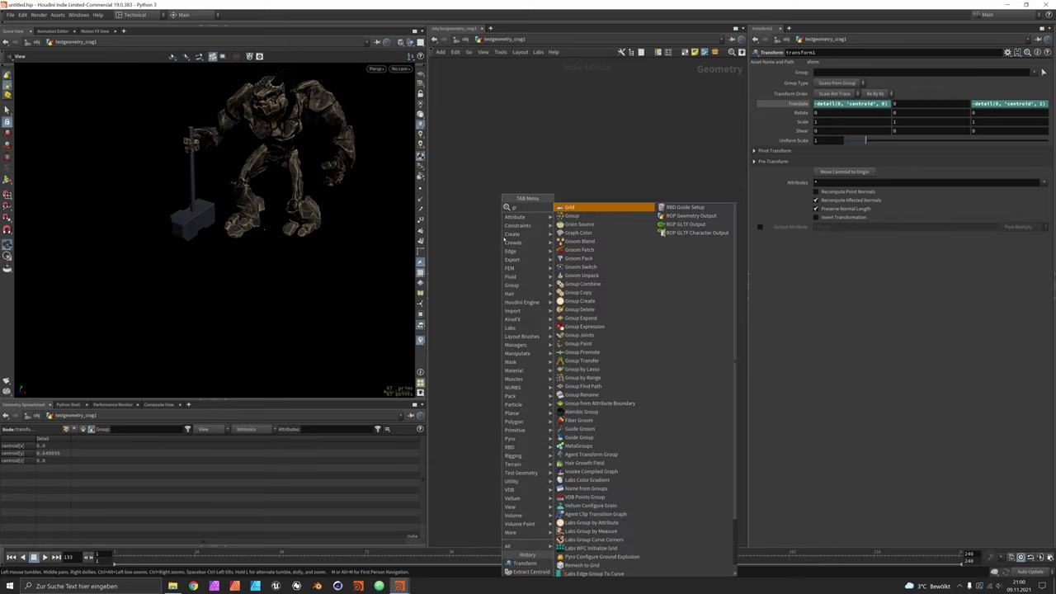
pyautogui.press('Return')
pyautogui.click(501, 238)
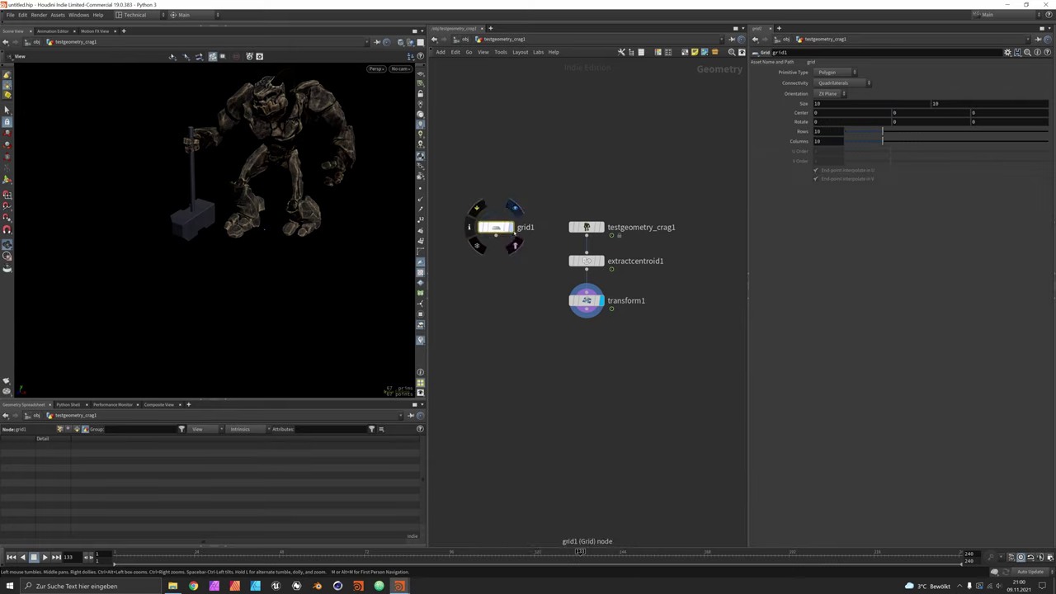
pyautogui.click(511, 227)
# Step: Set the grid's size to 2.2 by 2.2 and its orientation to XY Plane
pyautogui.click(841, 106)
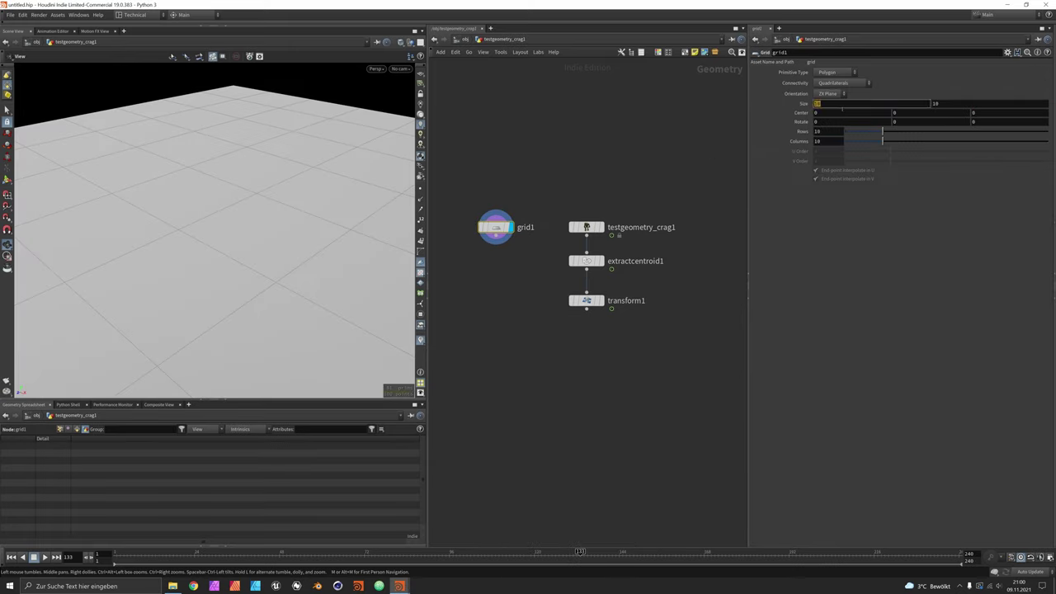
pyautogui.write('2.2')
pyautogui.press('Tab')
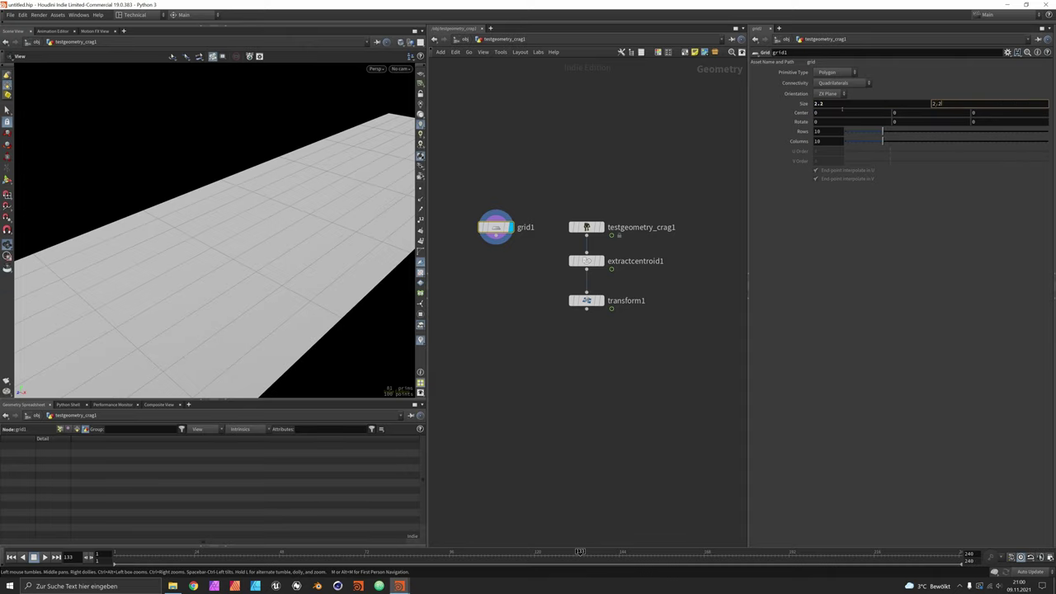
pyautogui.press('Return')
pyautogui.click(837, 94)
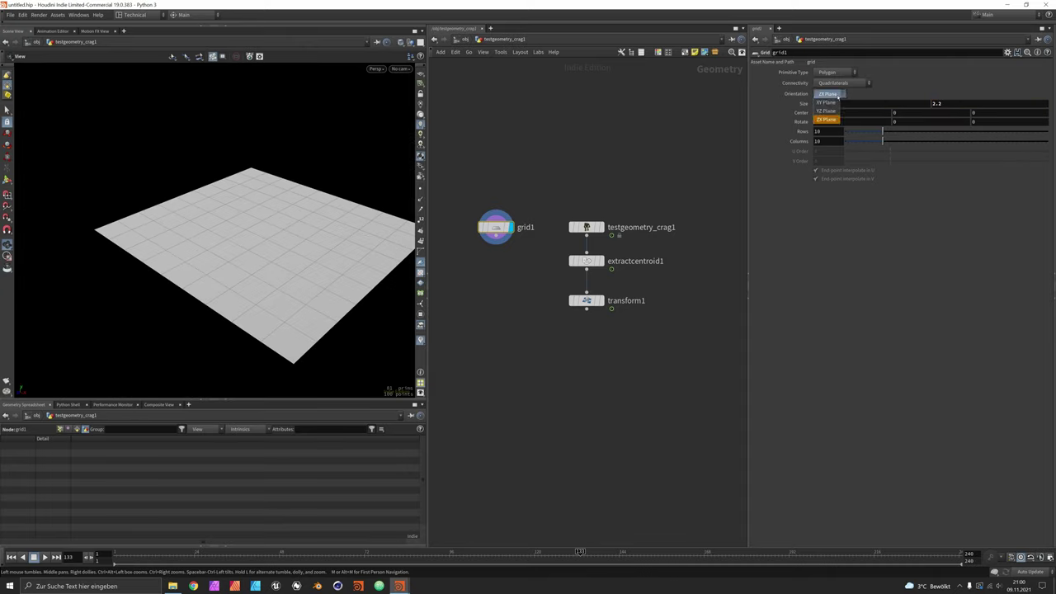
pyautogui.click(826, 102)
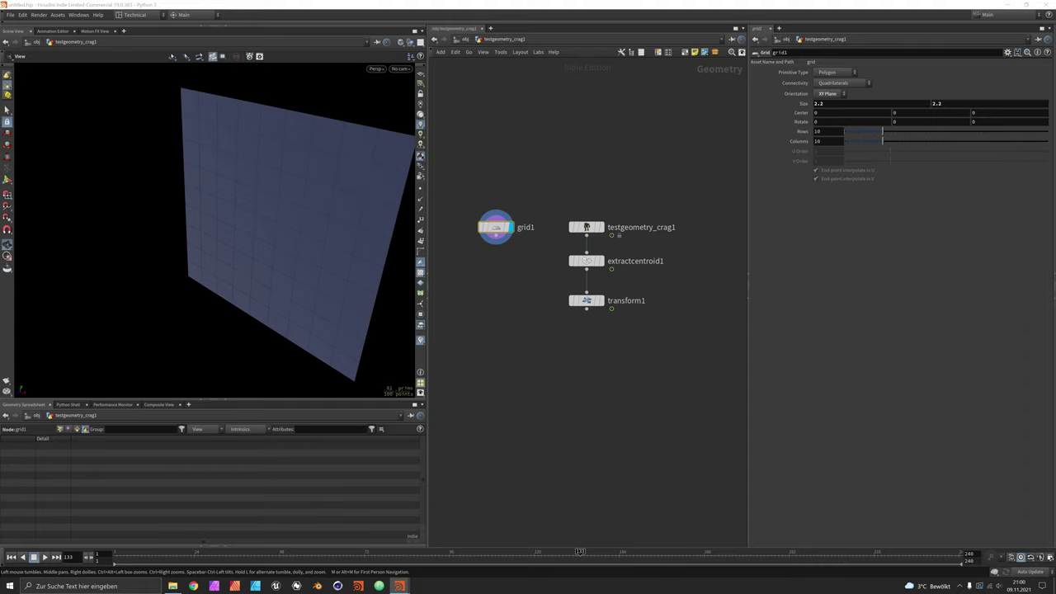
# Step: Set the grid's resolution to 512 rows and 512 columns
pyautogui.doubleClick(840, 132)
pyautogui.write('512')
pyautogui.press('Tab')
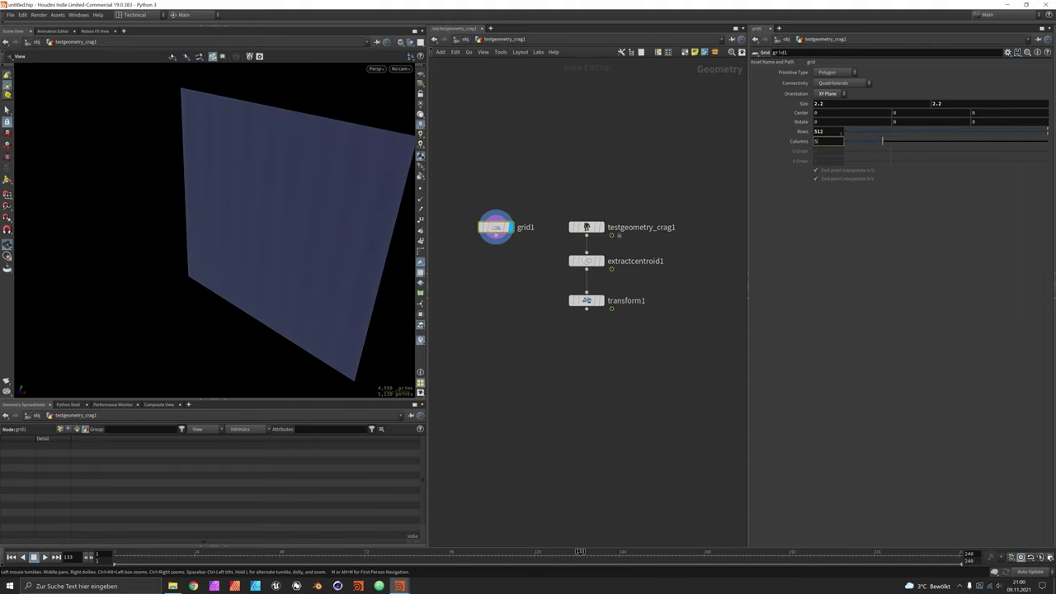
pyautogui.write('512')
pyautogui.press('Return')
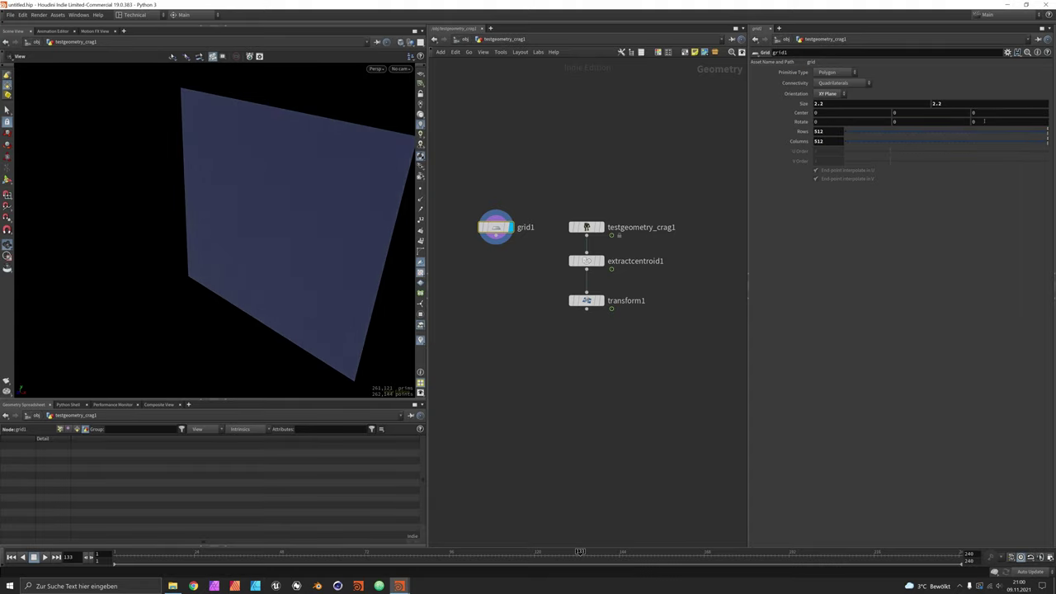
pyautogui.click(988, 118)
pyautogui.write('-3')
pyautogui.press('Return')
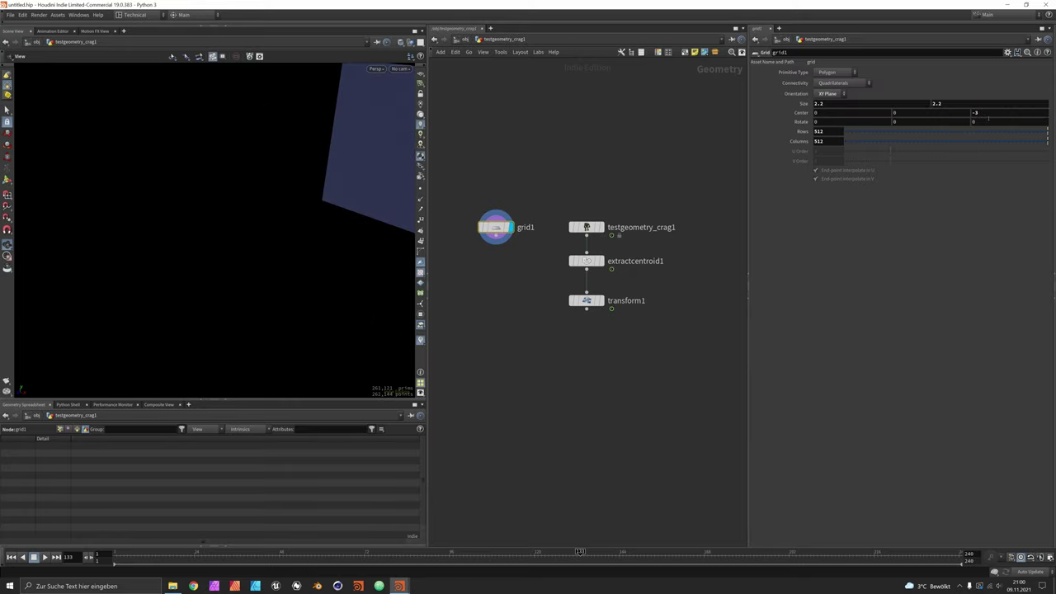
# Step: Set the grid's center Z value to 3
pyautogui.click(1002, 113)
pyautogui.write('3')
pyautogui.press('Return')
pyautogui.moveTo(538, 239); pyautogui.dragTo(106, 216)
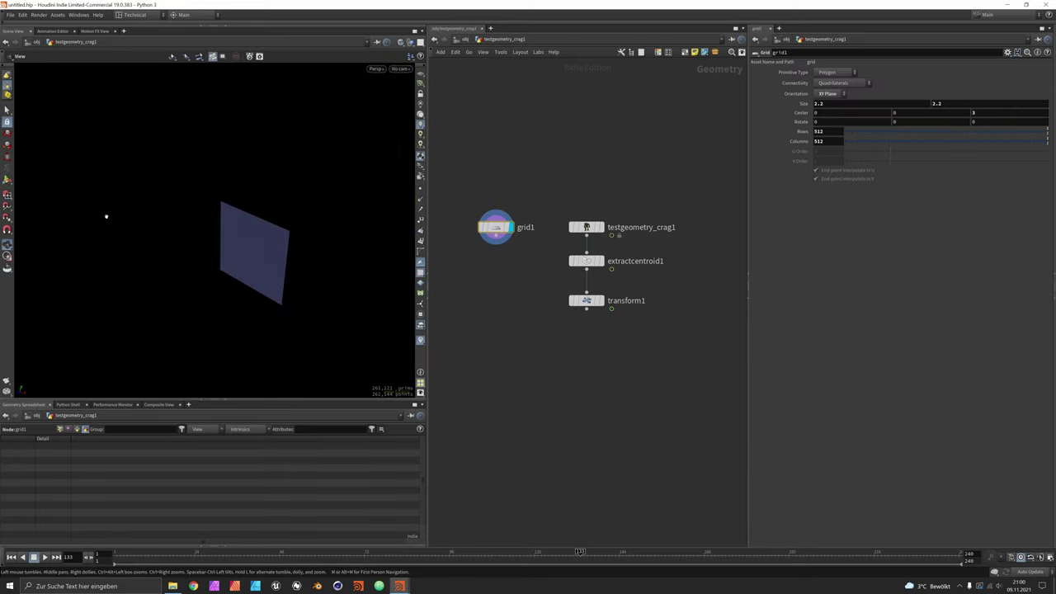
# Step: Show the transform1 result as a template for reference and set the grid's center Y value to 0.5
pyautogui.click(605, 319)
pyautogui.moveTo(280, 233); pyautogui.dragTo(380, 225)
pyautogui.moveTo(301, 211); pyautogui.dragTo(363, 213)
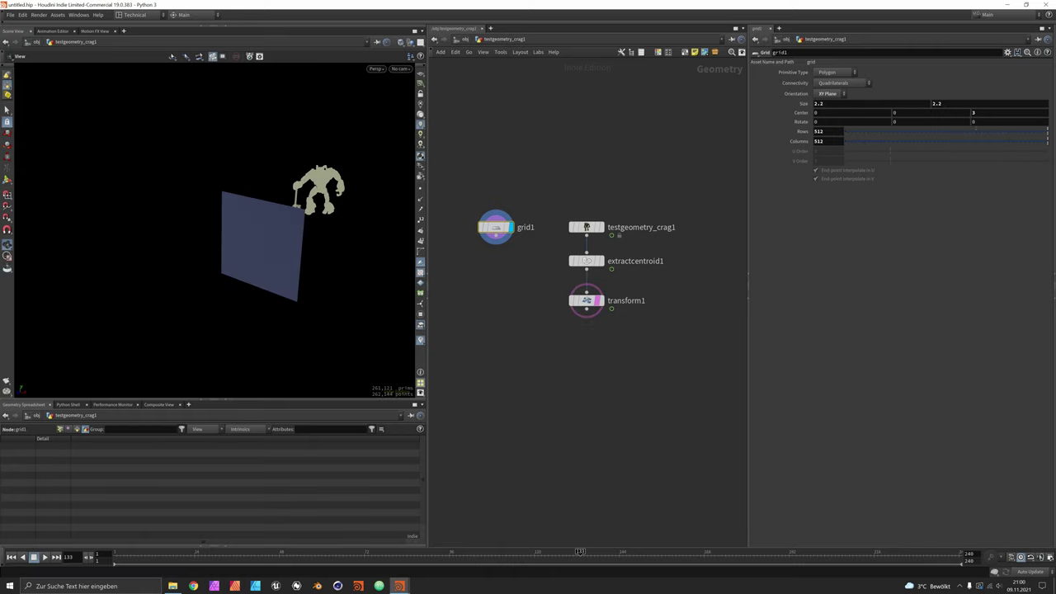
pyautogui.click(937, 116)
pyautogui.write('.5')
pyautogui.press('Return')
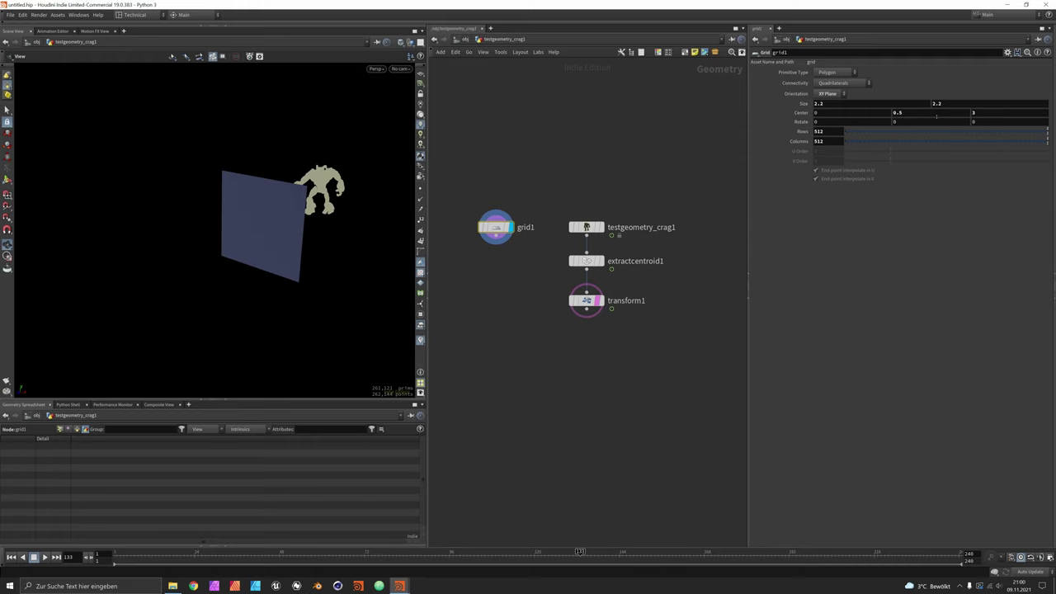
# Step: Add a Transform node below grid1 and display it
pyautogui.press('Tab')
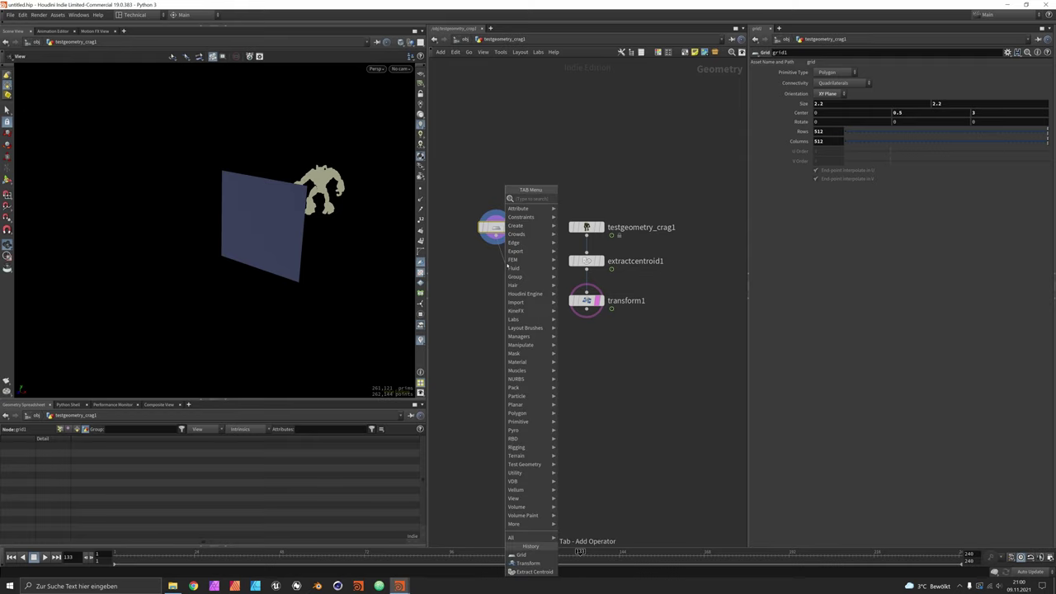
pyautogui.write('trans')
pyautogui.press('Return')
pyautogui.click(501, 263)
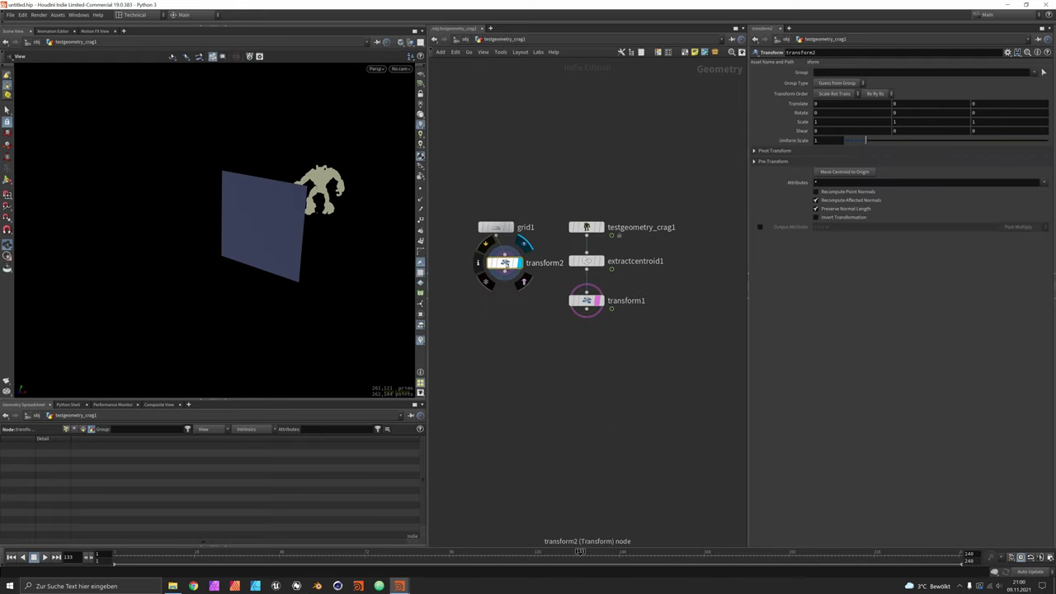
# Step: Set the transform2 rotation to -18 on X and the expression $FF on Y
pyautogui.moveTo(839, 116)
pyautogui.mouseDown(button='middle')
pyautogui.moveTo(833, 90)
pyautogui.moveTo(839, 115)
pyautogui.mouseUp(button='middle')
pyautogui.click(930, 115)
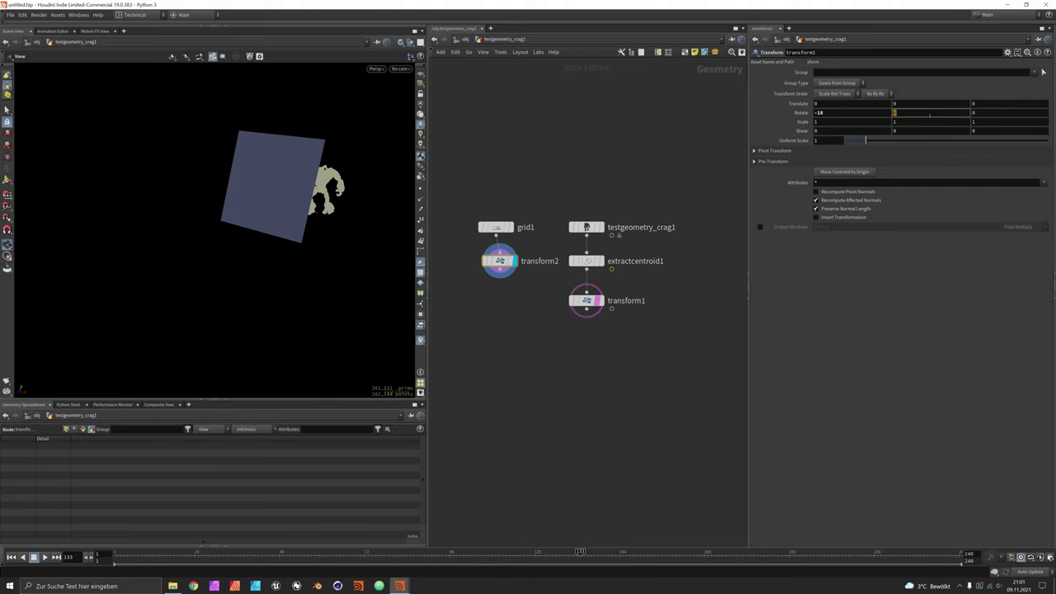
pyautogui.write('90')
pyautogui.press('Return')
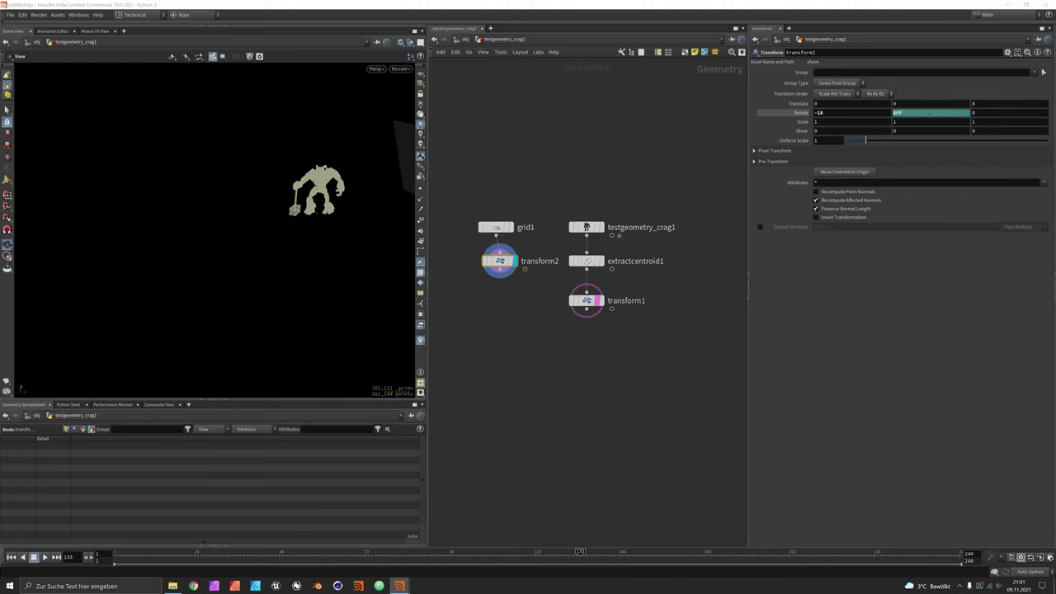
# Step: Scrub back to frame 1 and play the animation to examine how the grid rotates around the character
pyautogui.click(166, 551)
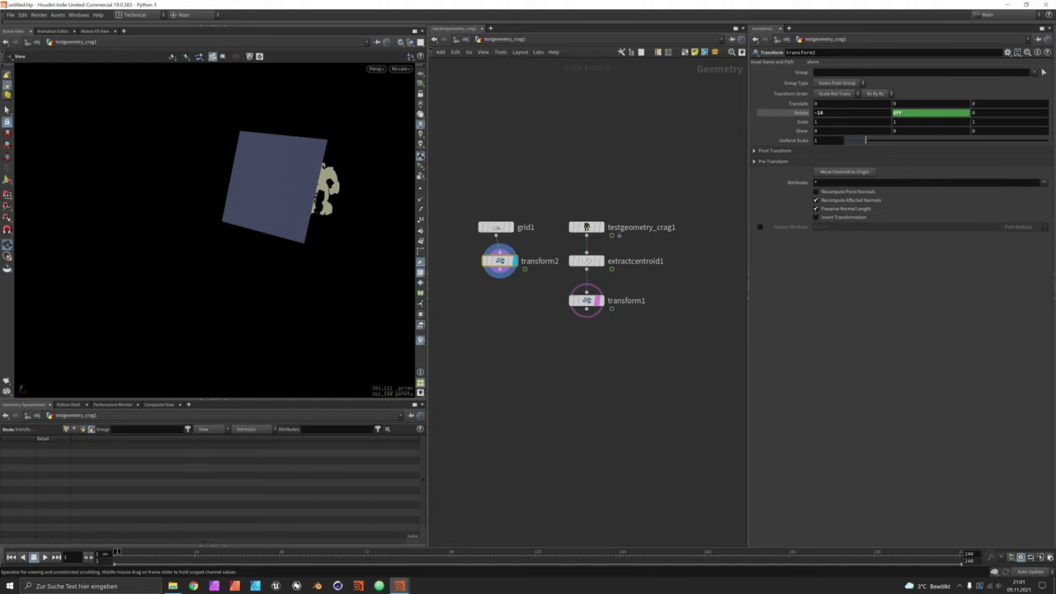
pyautogui.moveTo(181, 561); pyautogui.dragTo(117, 551)
pyautogui.moveTo(273, 191); pyautogui.dragTo(99, 502)
pyautogui.click(42, 557)
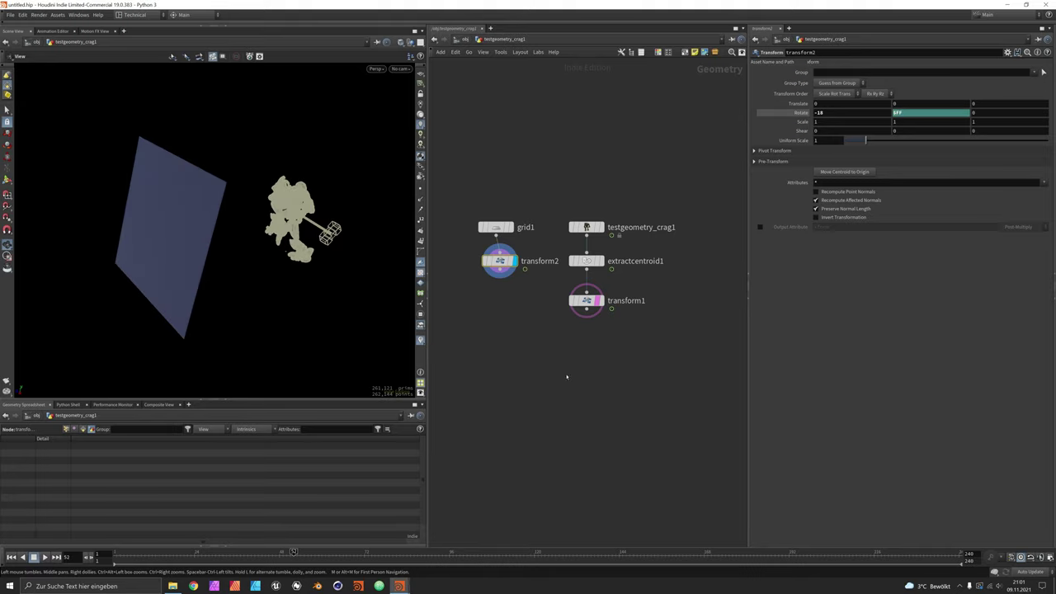
# Step: Add a Ray node with transform2 as its first input and transform1 as its second, and display it
pyautogui.moveTo(504, 275); pyautogui.dragTo(551, 355)
pyautogui.write('ray')
pyautogui.press('Return')
pyautogui.click(555, 348)
pyautogui.moveTo(246, 231); pyautogui.dragTo(163, 383)
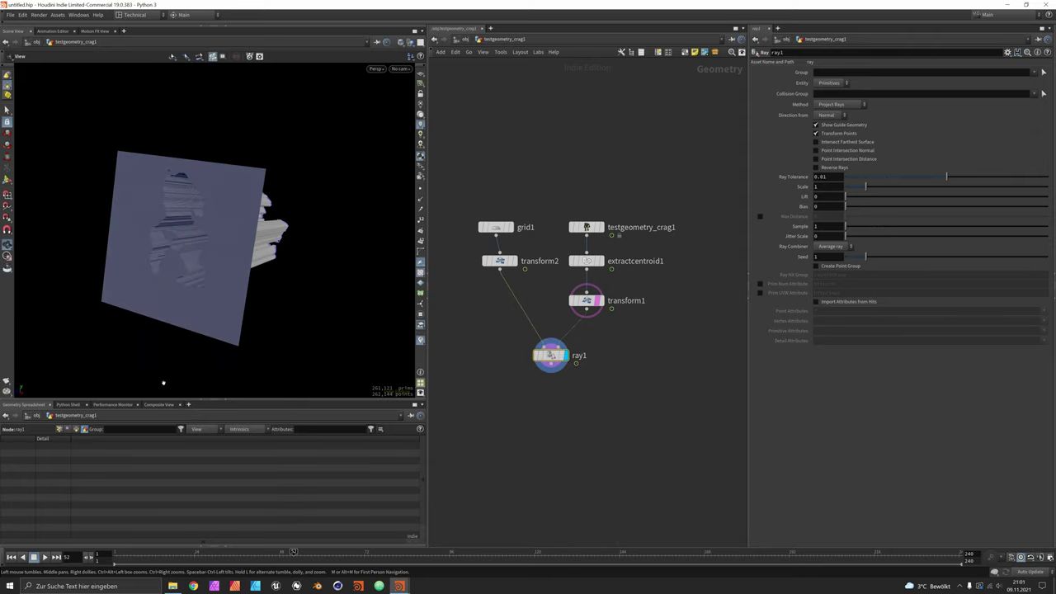
# Step: Preview the projection in playback, then disable Transform Points and enable Point Intersection Distance on the Ray node
pyautogui.click(44, 557)
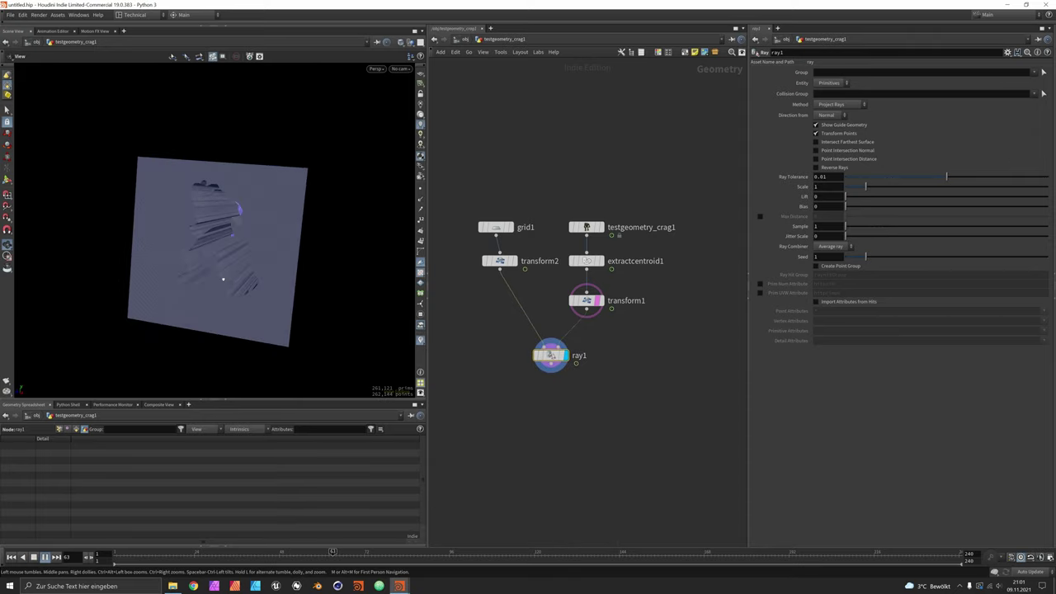
pyautogui.click(35, 557)
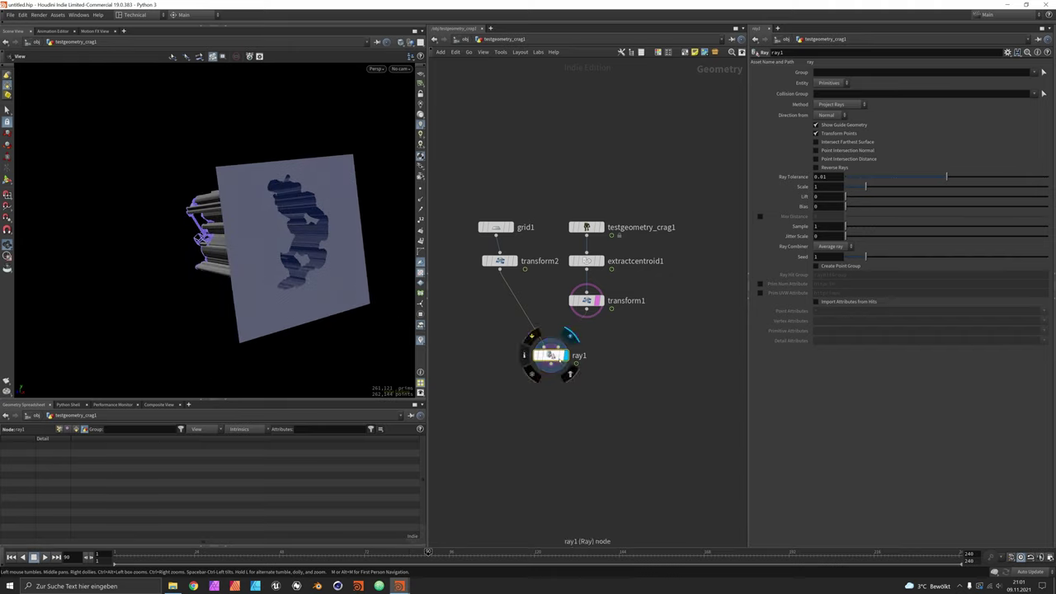
pyautogui.click(839, 134)
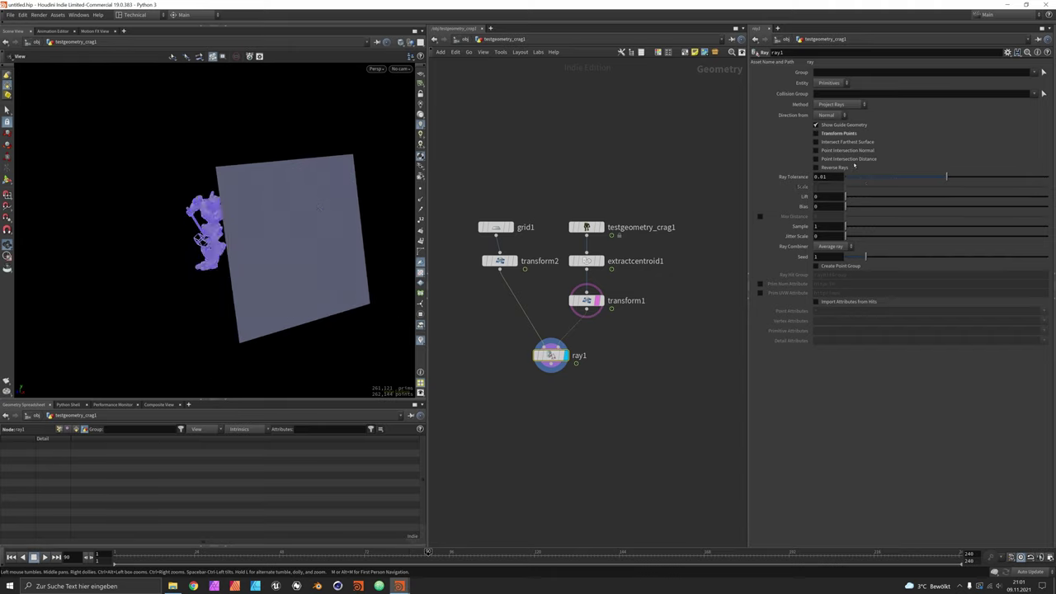
pyautogui.click(816, 159)
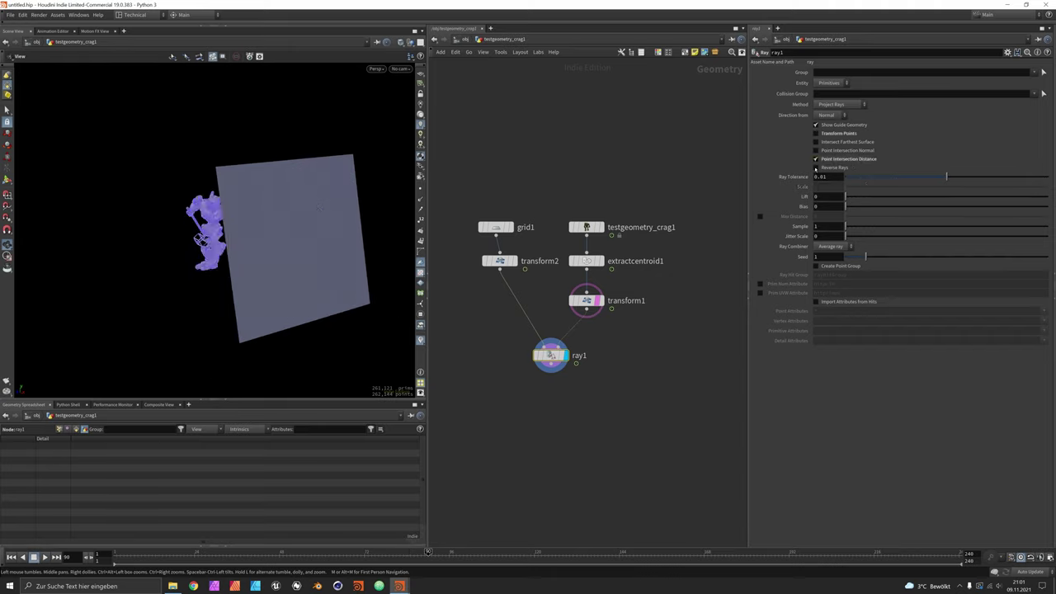
# Step: Add a Color node below ray1 and display it
pyautogui.press('Tab')
pyautogui.write('color')
pyautogui.press('Return')
pyautogui.click(563, 394)
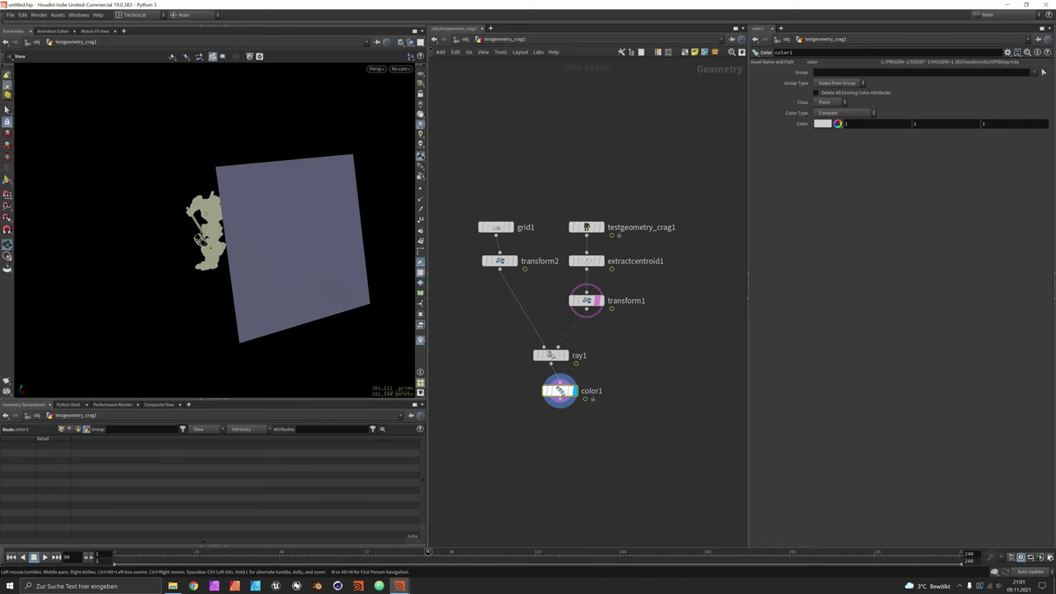
# Step: Set the Color node's type to Ramp from Attribute and choose dist as its attribute
pyautogui.click(850, 114)
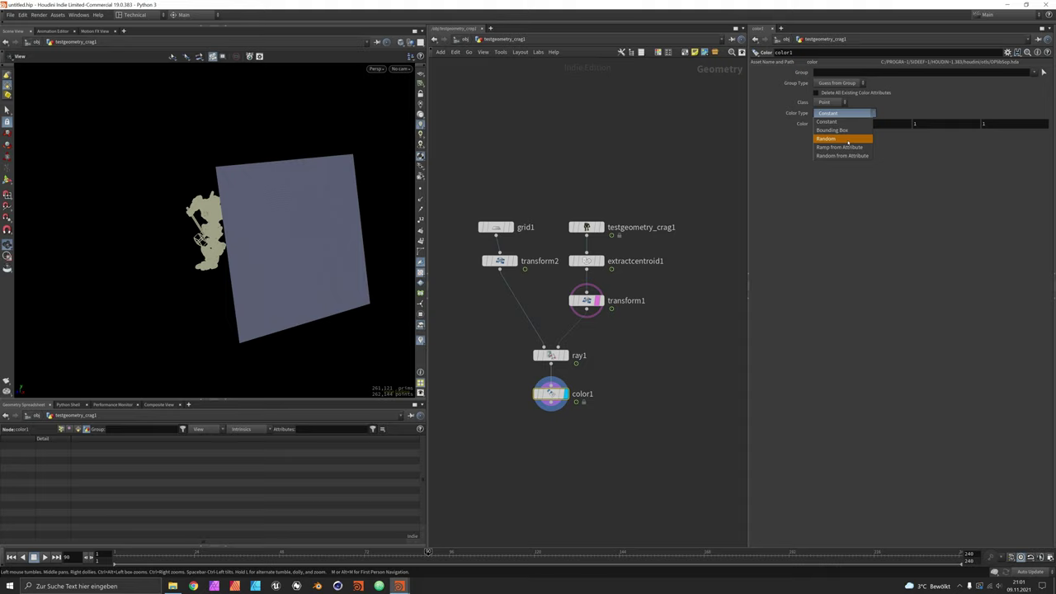
pyautogui.click(839, 145)
pyautogui.click(1044, 123)
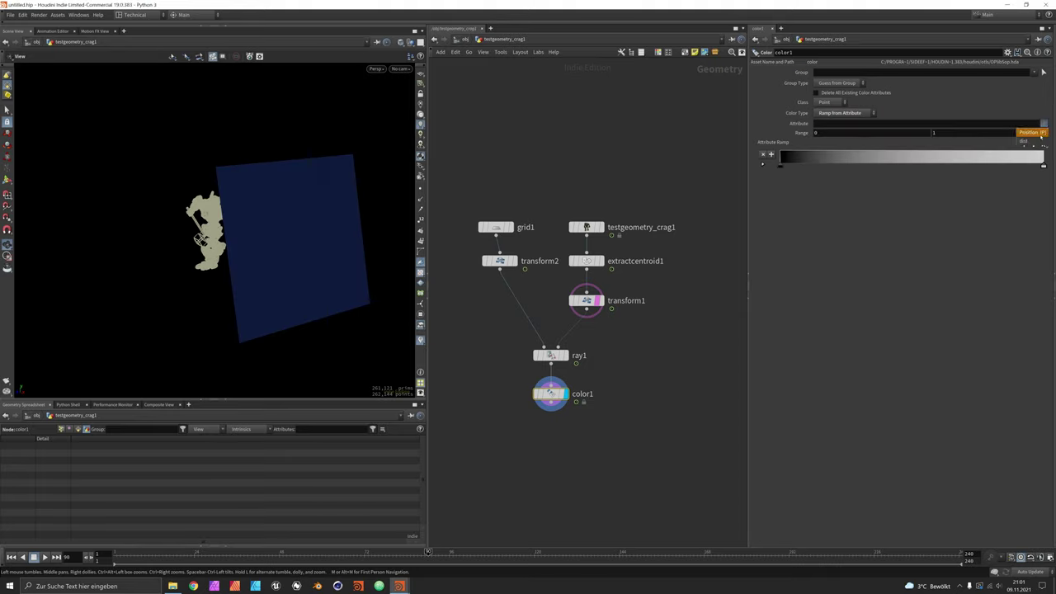
pyautogui.click(1029, 131)
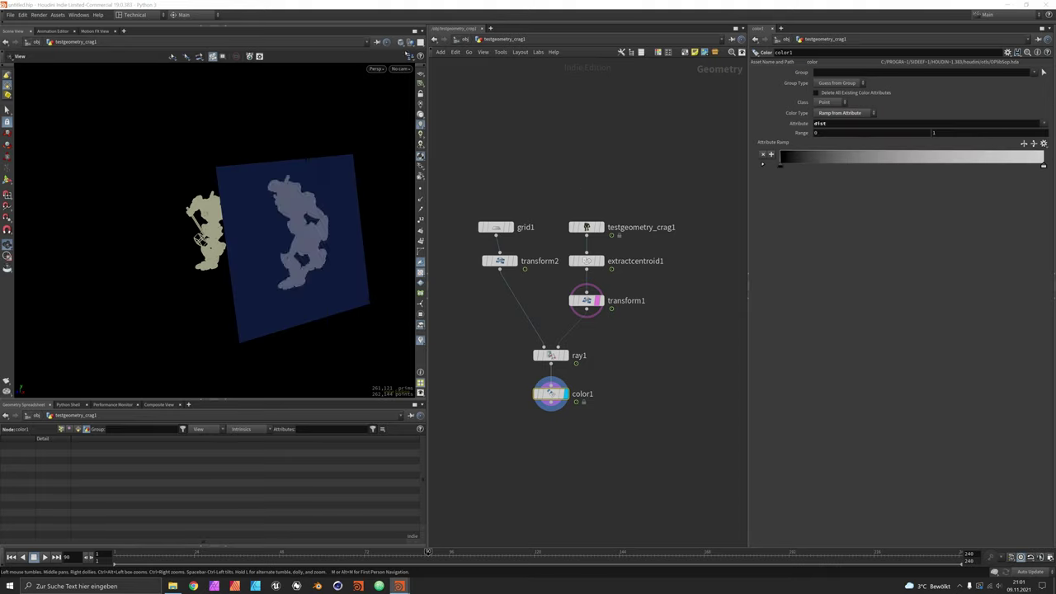
# Step: Set the upper end of the Color node's attribute range to 6 and check the shading on the grid
pyautogui.click(400, 42)
pyautogui.click(431, 138)
pyautogui.scroll(2, 321, 201)
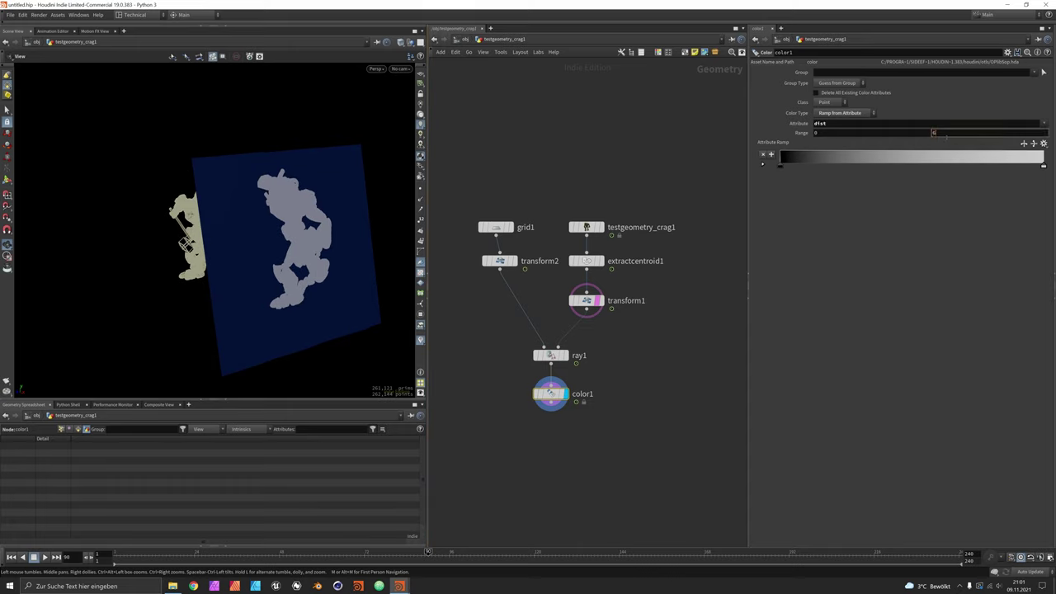
pyautogui.press('Return')
pyautogui.moveTo(381, 217); pyautogui.dragTo(357, 237)
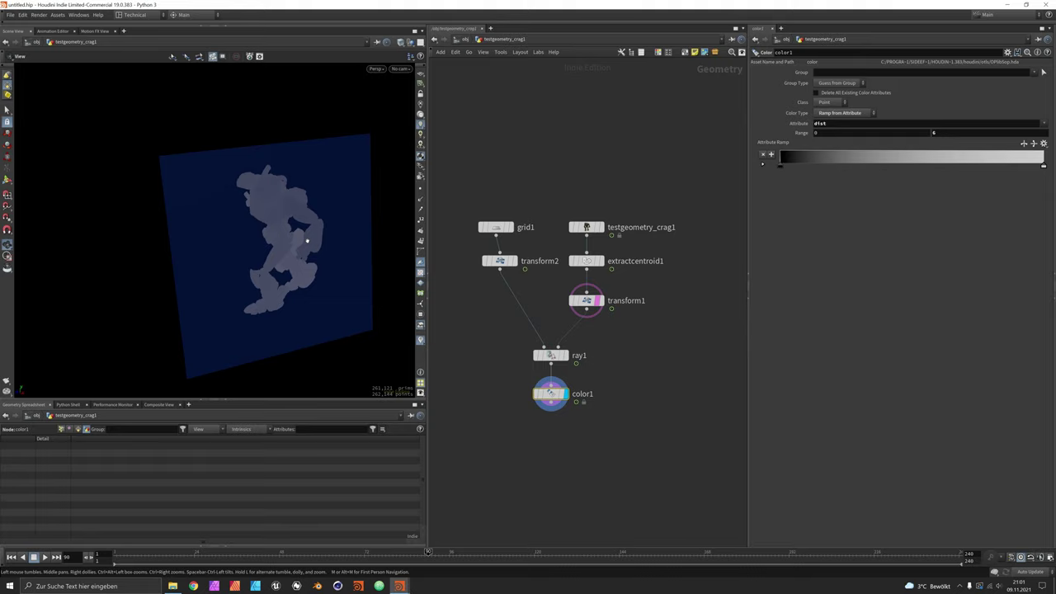
# Step: Inspect transform1's primitive attributes, then enable Import Attributes from Hits on ray1 and import the name primitive attribute
pyautogui.moveTo(561, 387)
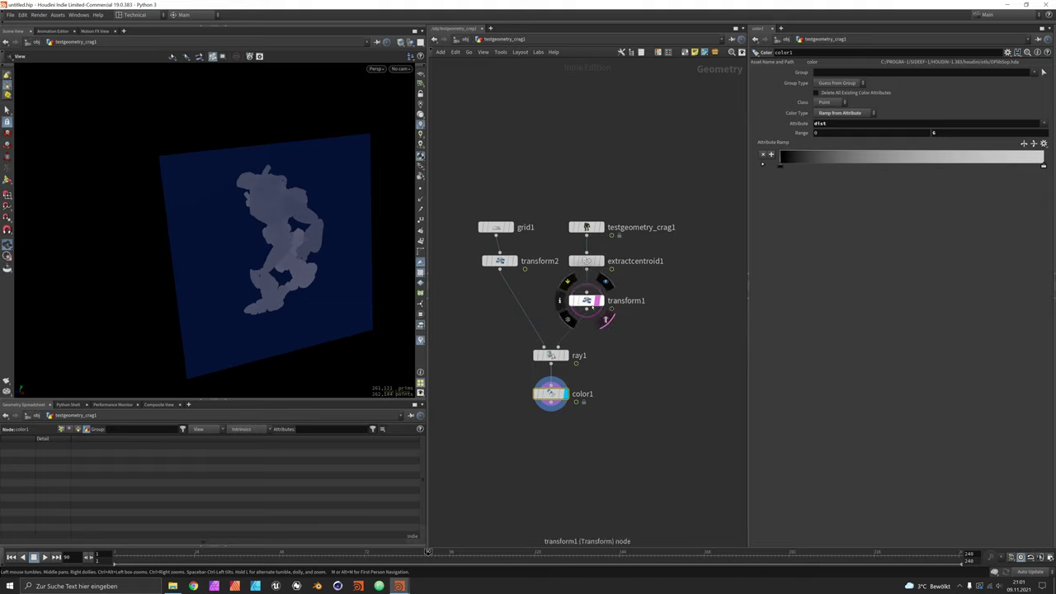
pyautogui.click(586, 301)
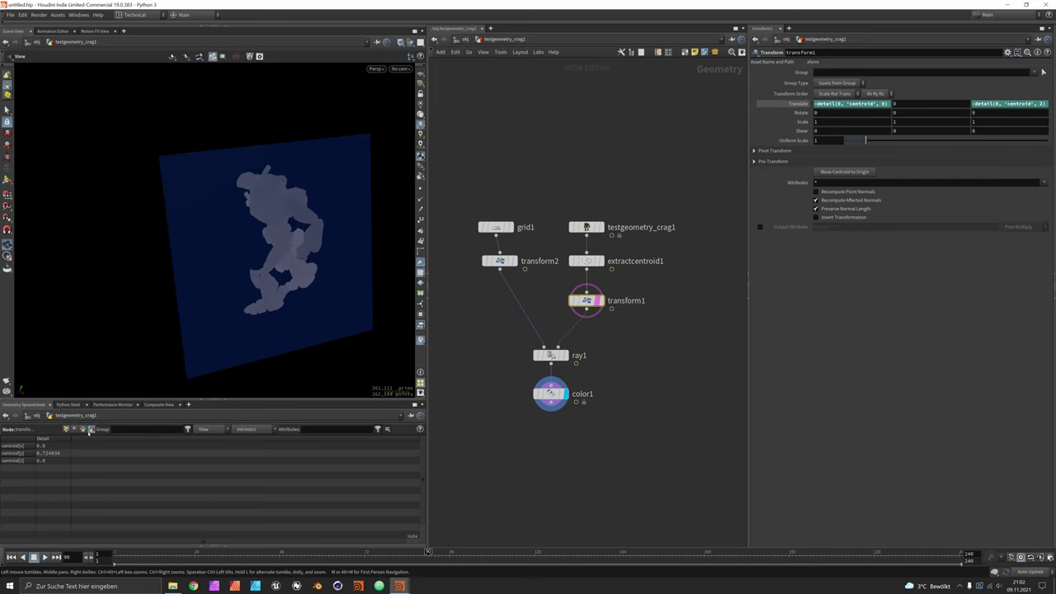
pyautogui.click(82, 430)
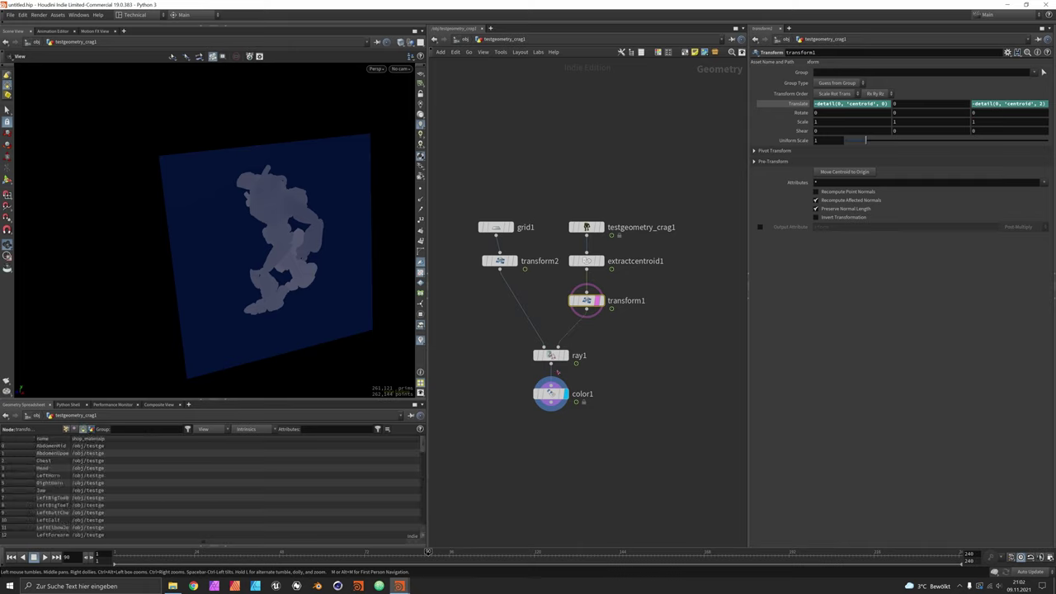
pyautogui.click(551, 356)
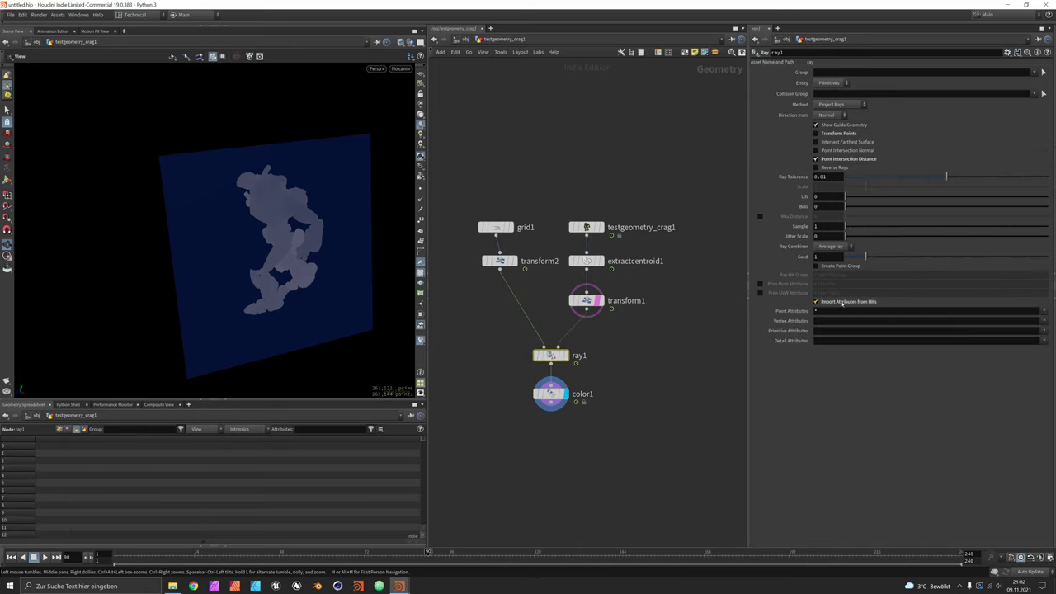
pyautogui.click(1044, 331)
pyautogui.click(1006, 353)
# Step: Switch the Color node's type to Random from Attribute and set its attribute to name
pyautogui.click(553, 388)
pyautogui.click(848, 114)
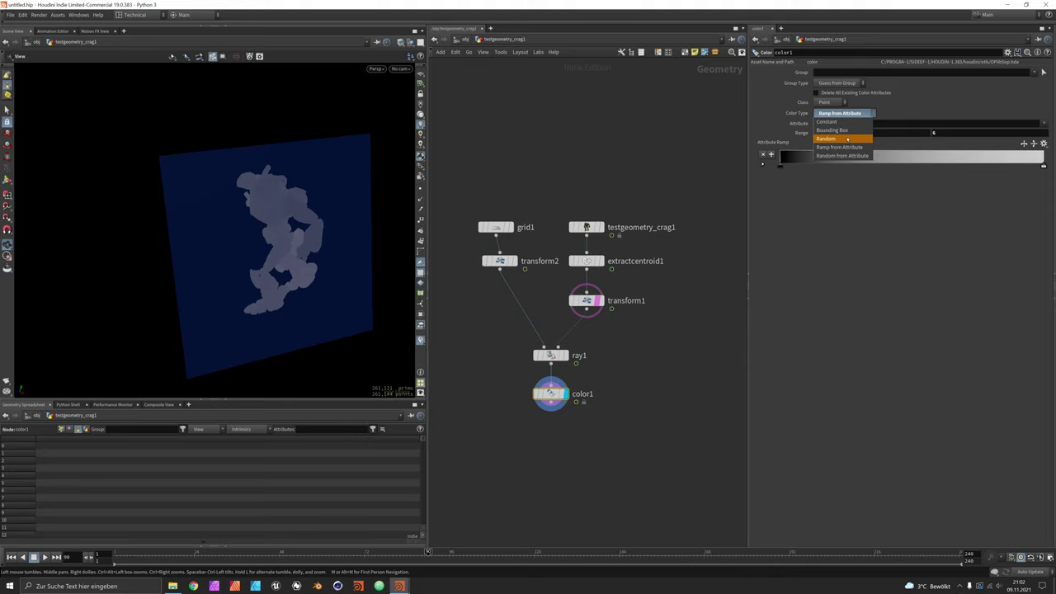
pyautogui.click(843, 155)
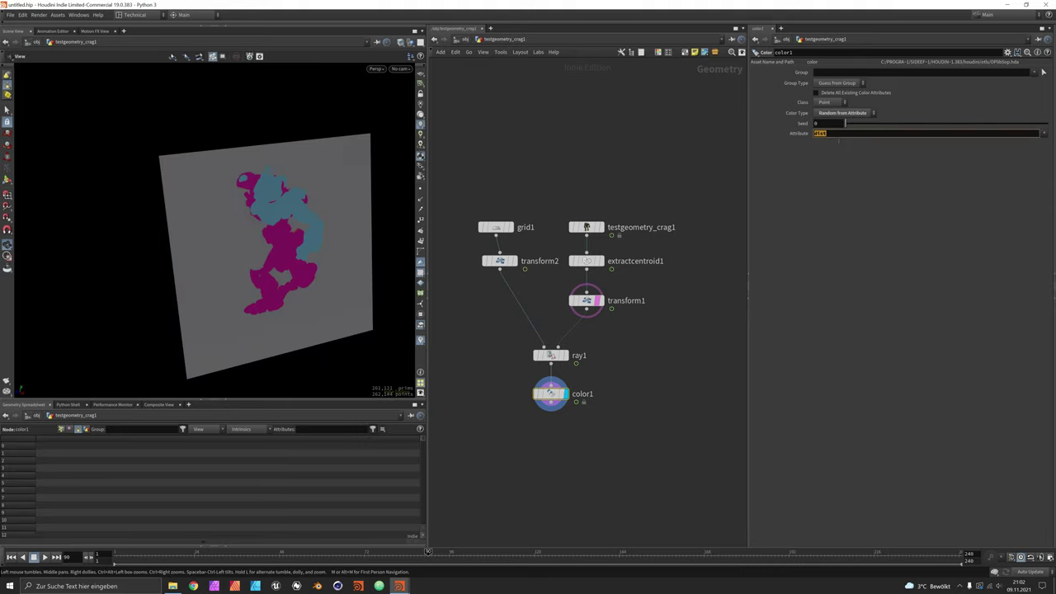
pyautogui.write('name')
pyautogui.press('Return')
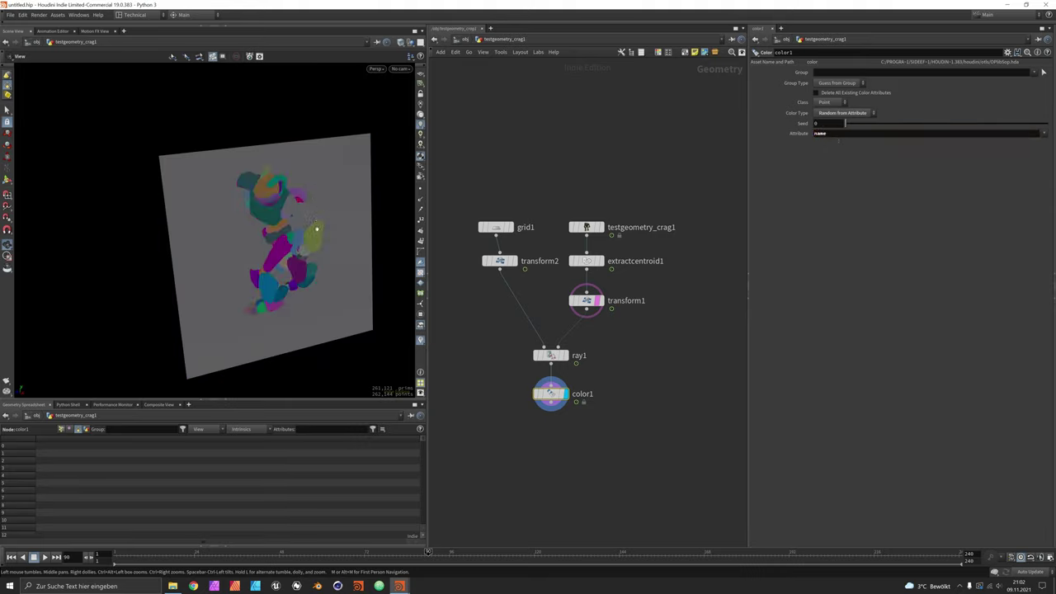
# Step: Disable the viewport lighting, then add a Reverse node below color1 and display it
pyautogui.moveTo(316, 229); pyautogui.dragTo(288, 210)
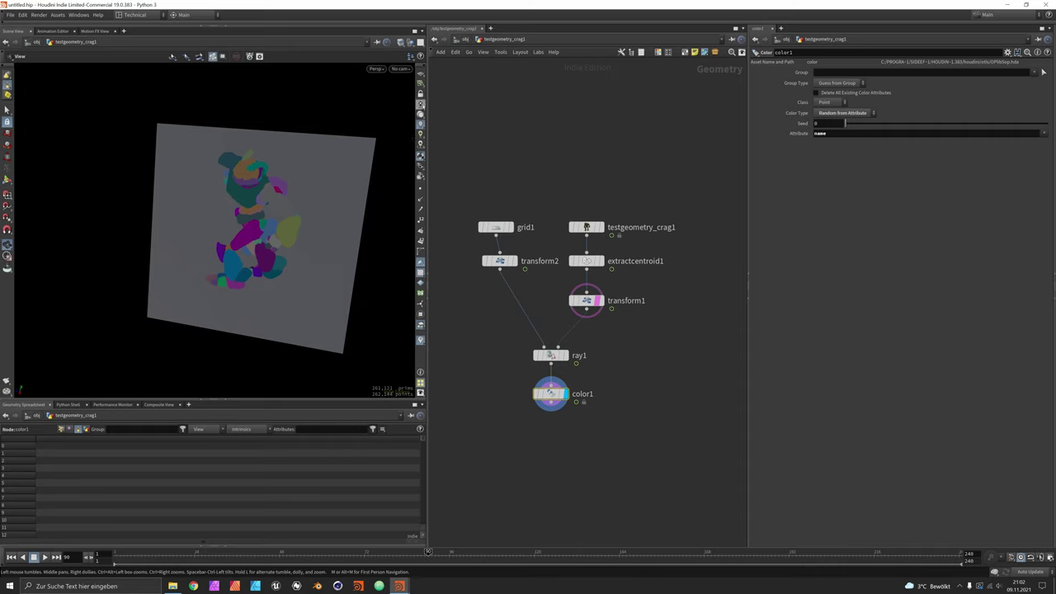
pyautogui.click(421, 105)
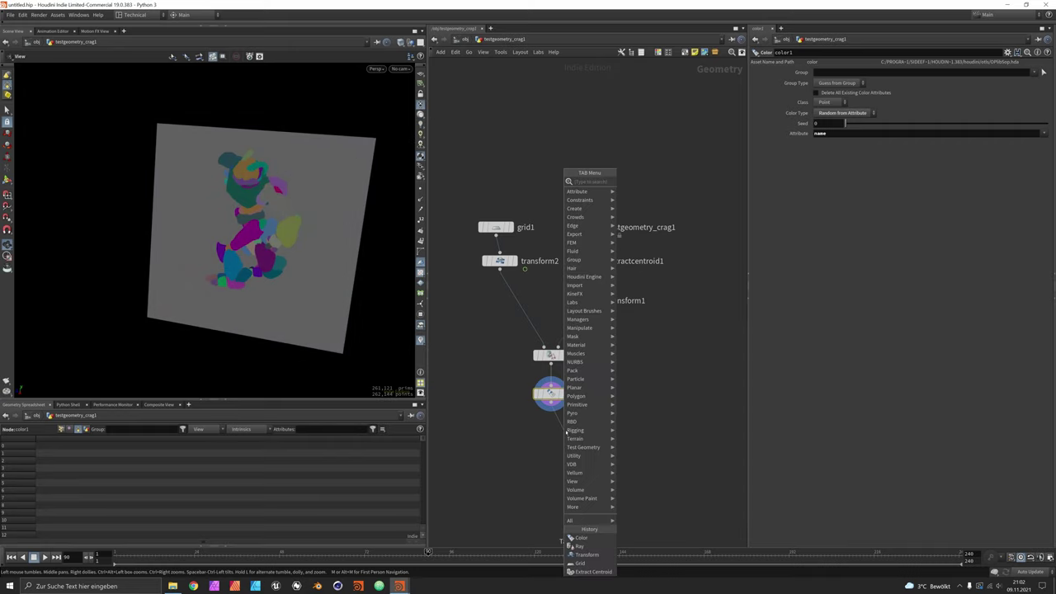
pyautogui.write('reverse')
pyautogui.press('Return')
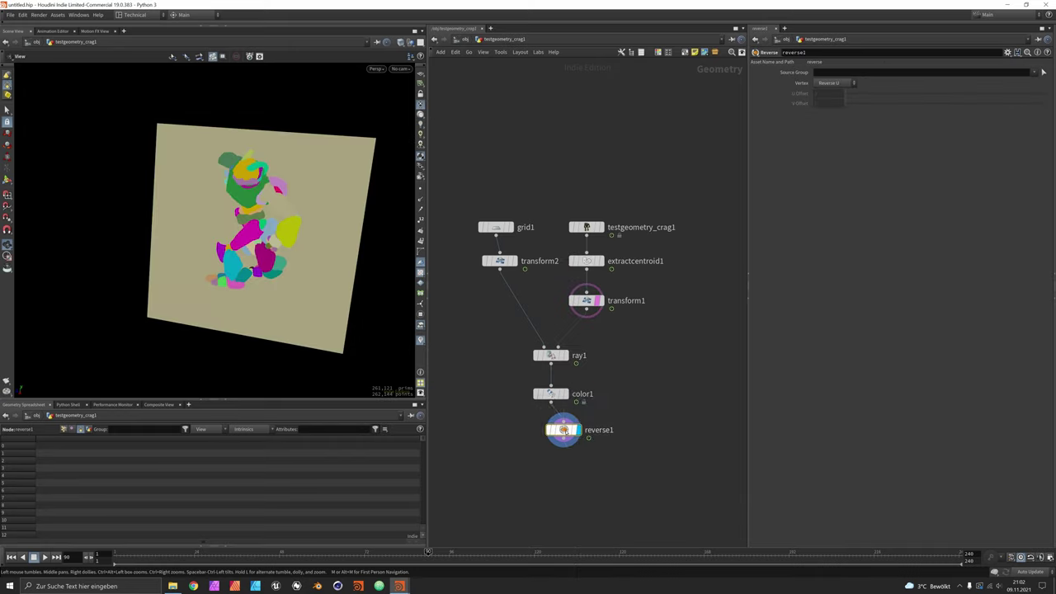
pyautogui.click(564, 430)
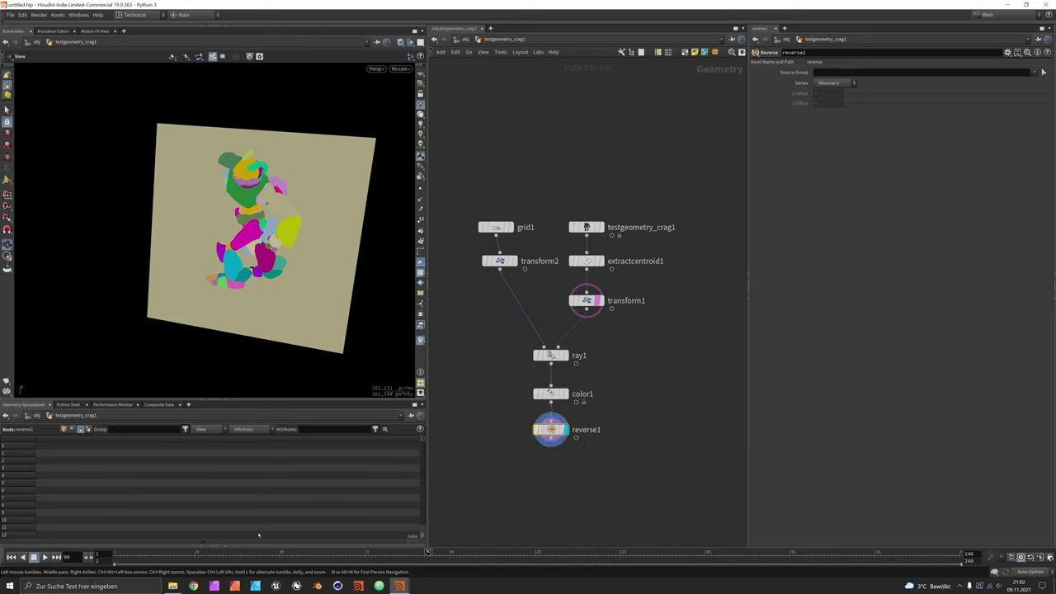
# Step: Scrub the animation to frame 83 and try other seeds for the Color node's random colors, ending at seed 0
pyautogui.moveTo(294, 559); pyautogui.dragTo(403, 553)
pyautogui.click(558, 397)
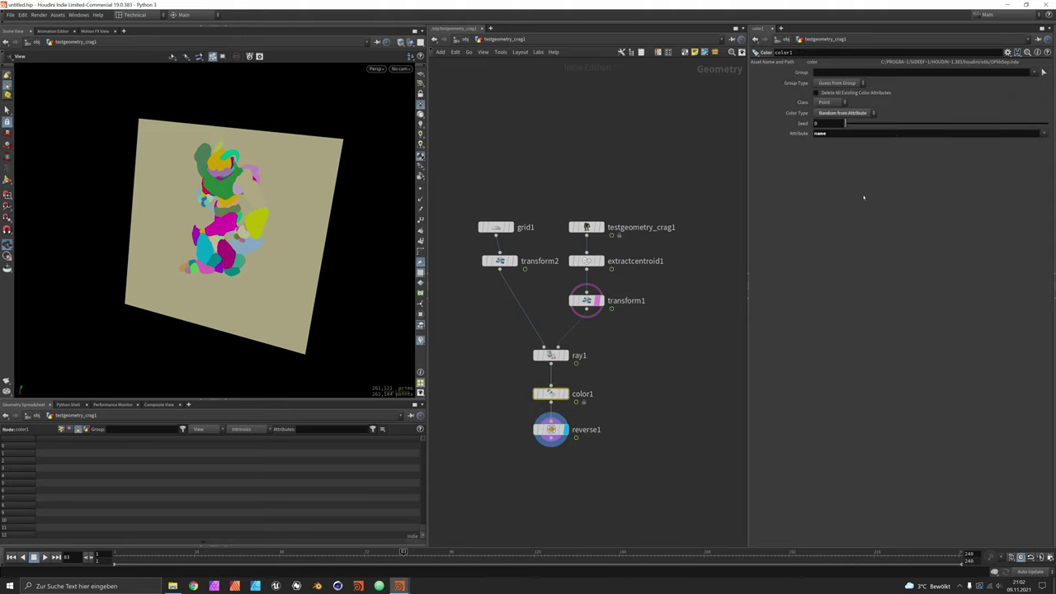
pyautogui.moveTo(877, 124); pyautogui.dragTo(766, 129)
# Step: Move reverse1 further down and add an Attribute Blur node as a side branch from color1
pyautogui.moveTo(552, 444); pyautogui.dragTo(550, 375, button='middle')
pyautogui.moveTo(551, 363); pyautogui.dragTo(550, 426)
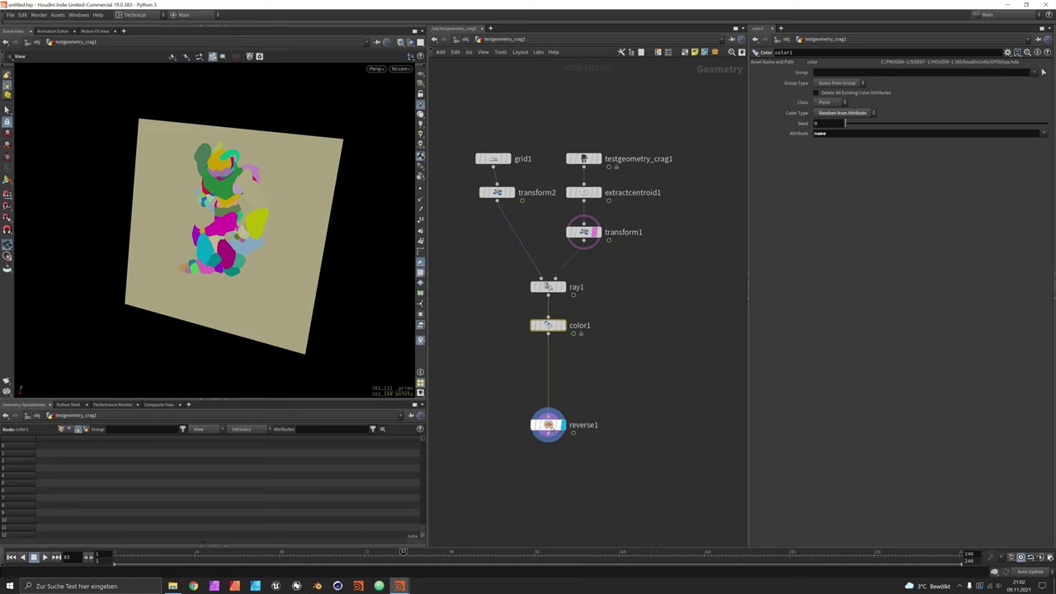
pyautogui.press('Tab')
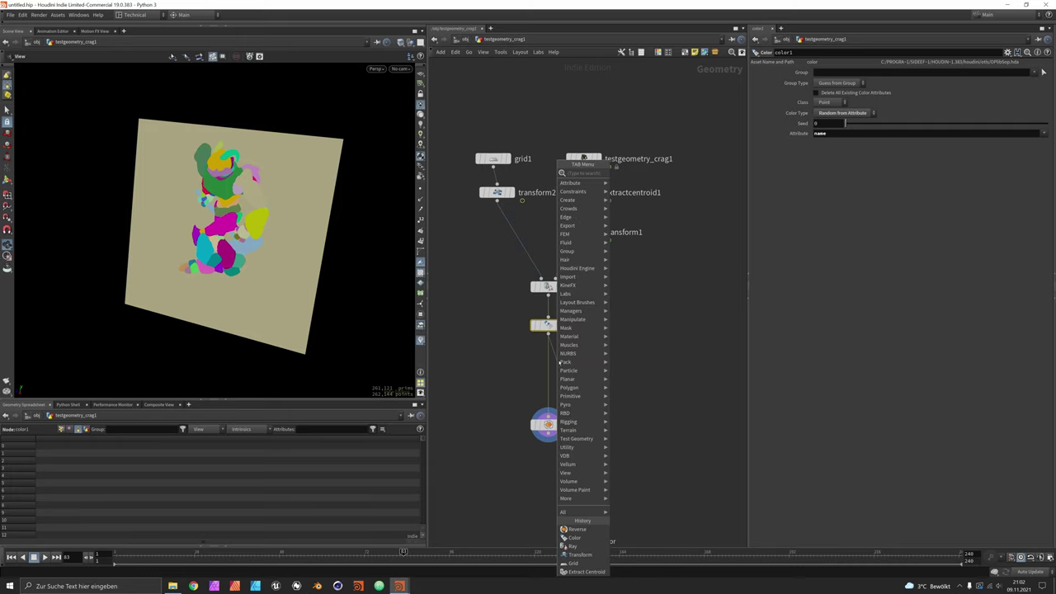
pyautogui.write('attrib blur')
pyautogui.press('Return')
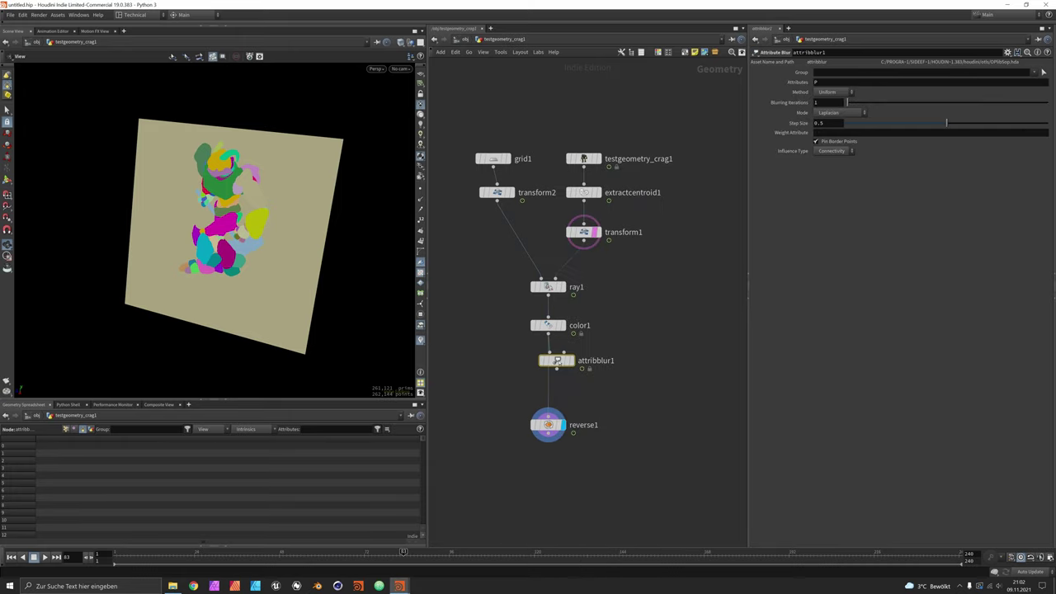
pyautogui.moveTo(556, 361); pyautogui.dragTo(590, 367)
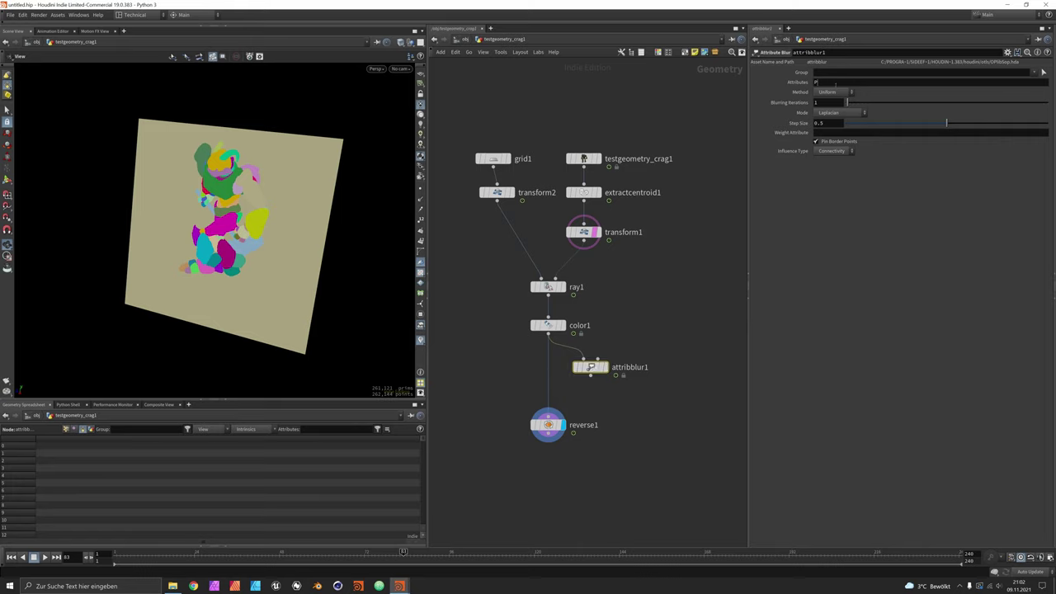
# Step: Set the Attribute Blur node to blur the dist attribute and move reverse1 further down the network
pyautogui.press('BackSpace')
pyautogui.write('d')
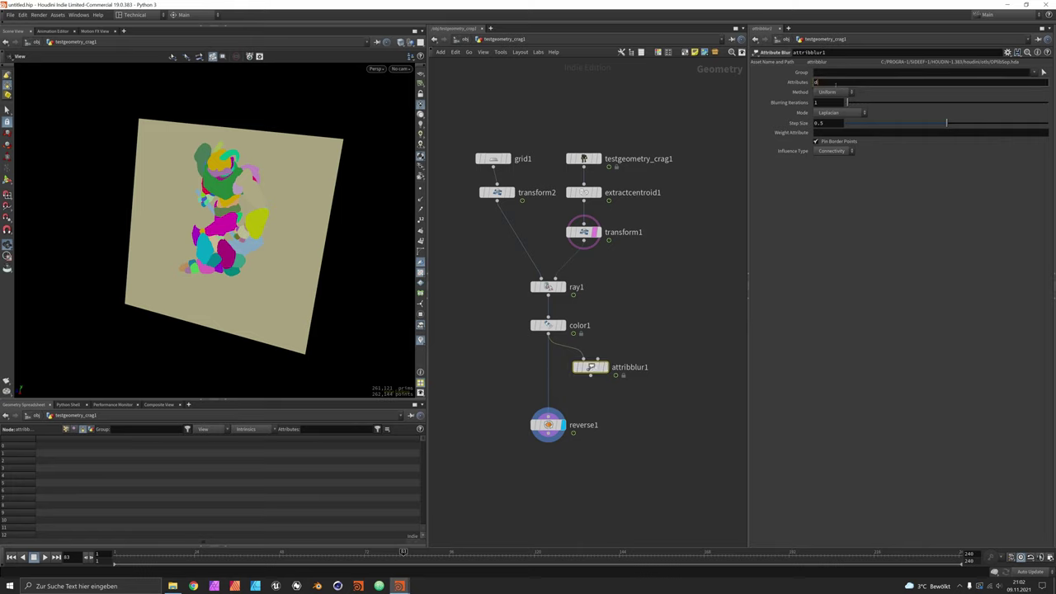
pyautogui.write('osist')
pyautogui.press('Return')
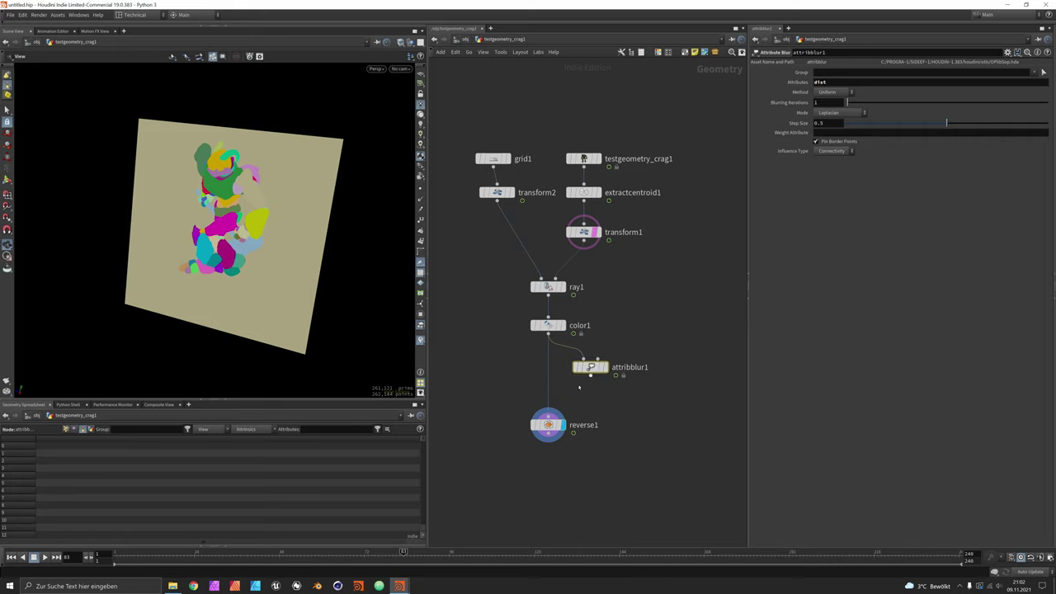
pyautogui.moveTo(548, 424); pyautogui.dragTo(548, 450)
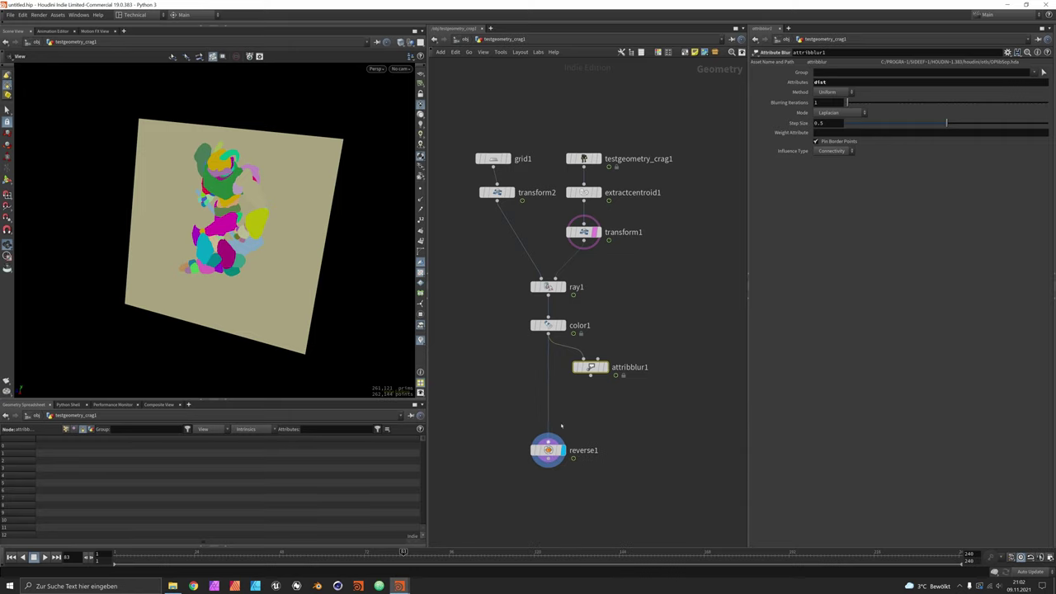
# Step: Insert an Attribute Wrangle between color1 and reverse1, connect attribblur1 to its second input, and display the wrangle
pyautogui.click(564, 310)
pyautogui.click(548, 326)
pyautogui.press('Tab')
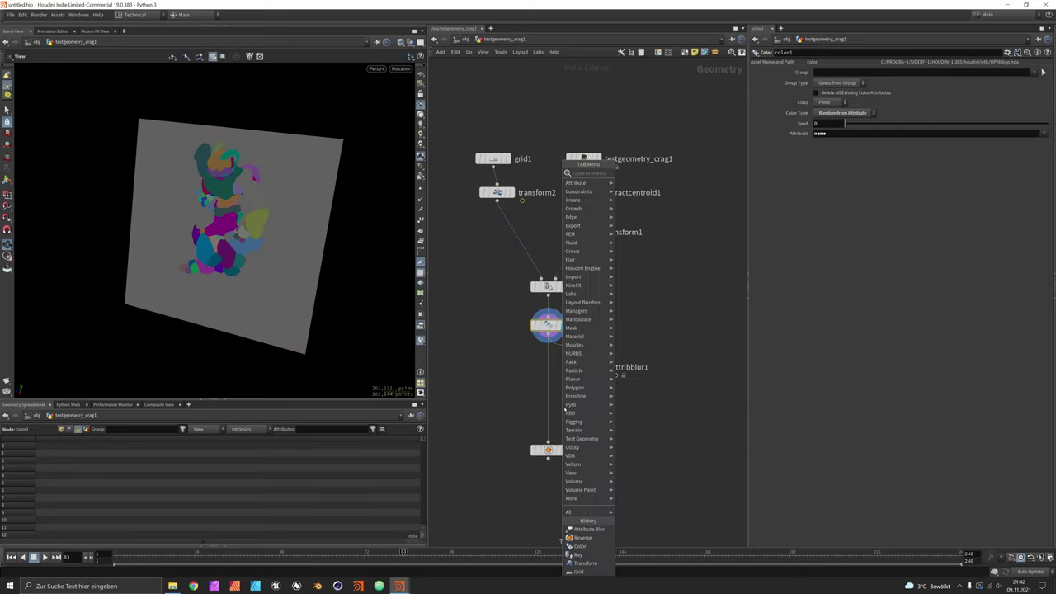
pyautogui.write('dist')
pyautogui.press('Return')
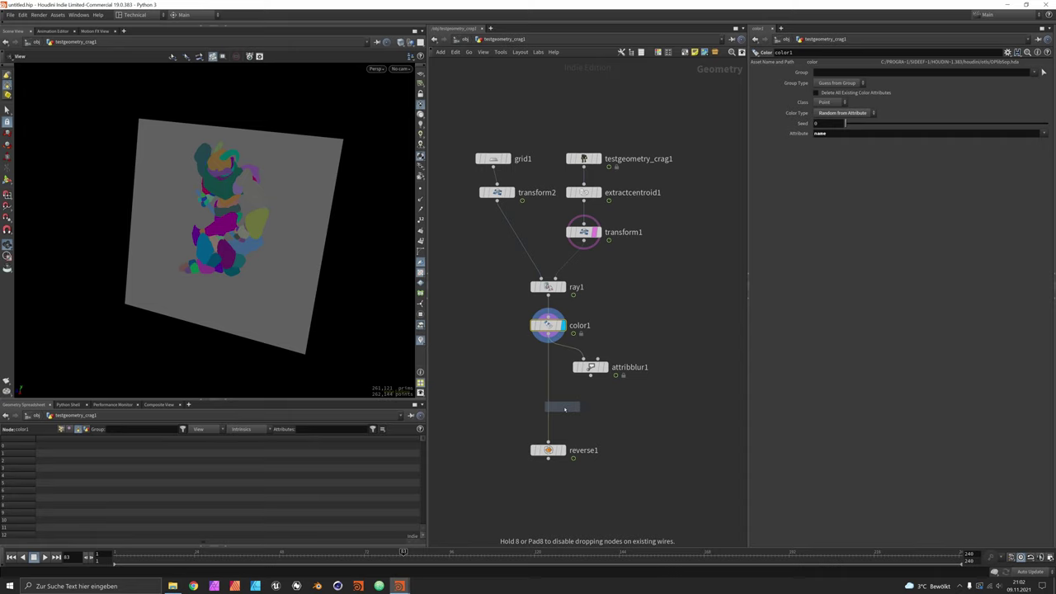
pyautogui.click(564, 408)
pyautogui.doubleClick(554, 410)
pyautogui.press('u')
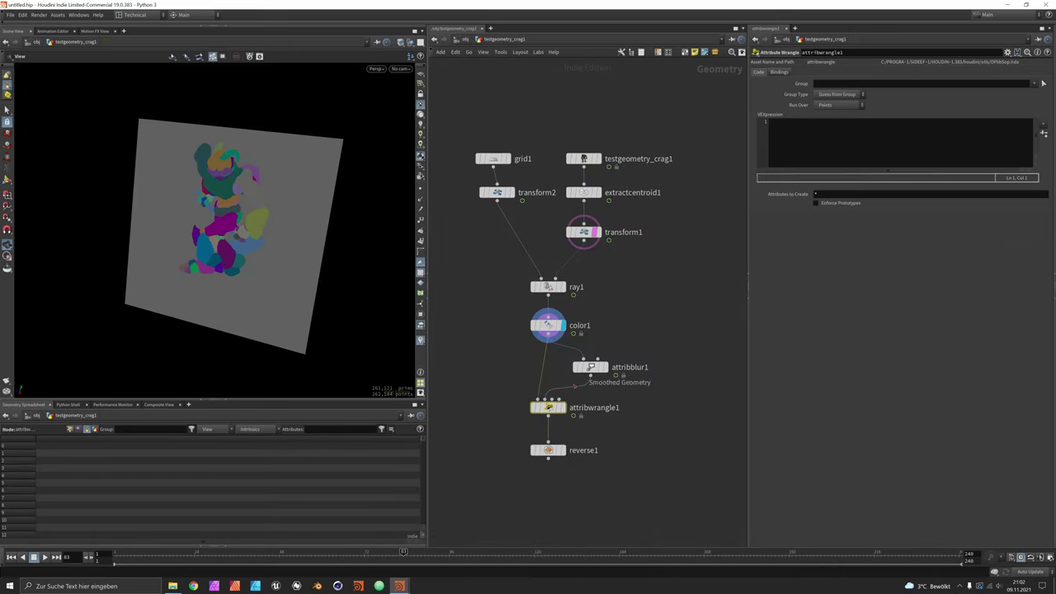
pyautogui.click(564, 408)
# Step: Write the wrangle's first code line as float diff = abs(f@dist - f@opinput1_dist);
pyautogui.click(823, 129)
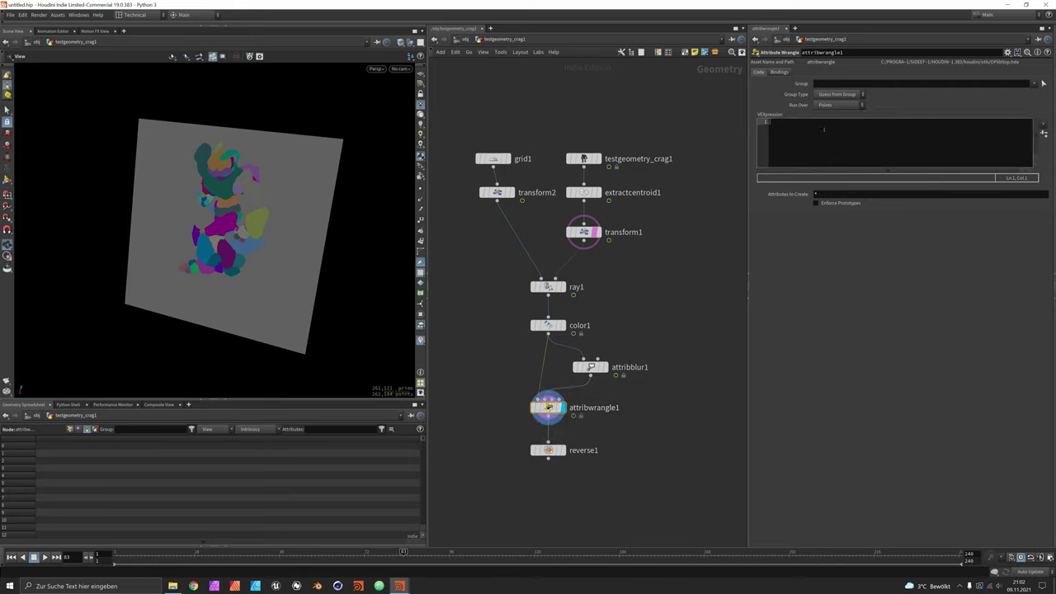
pyautogui.write('float @diff = ')
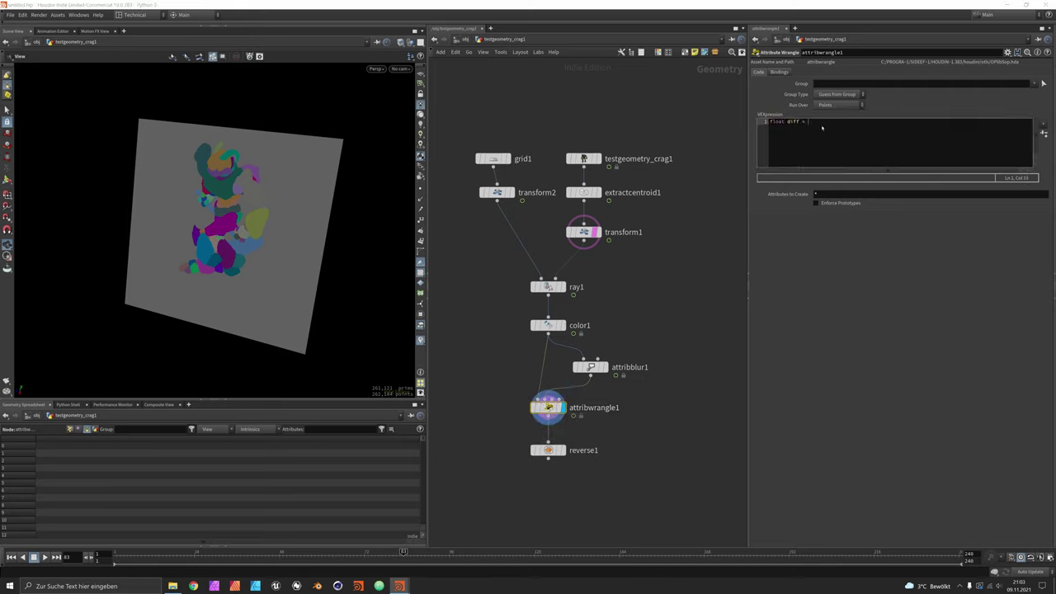
pyautogui.write('abs(')
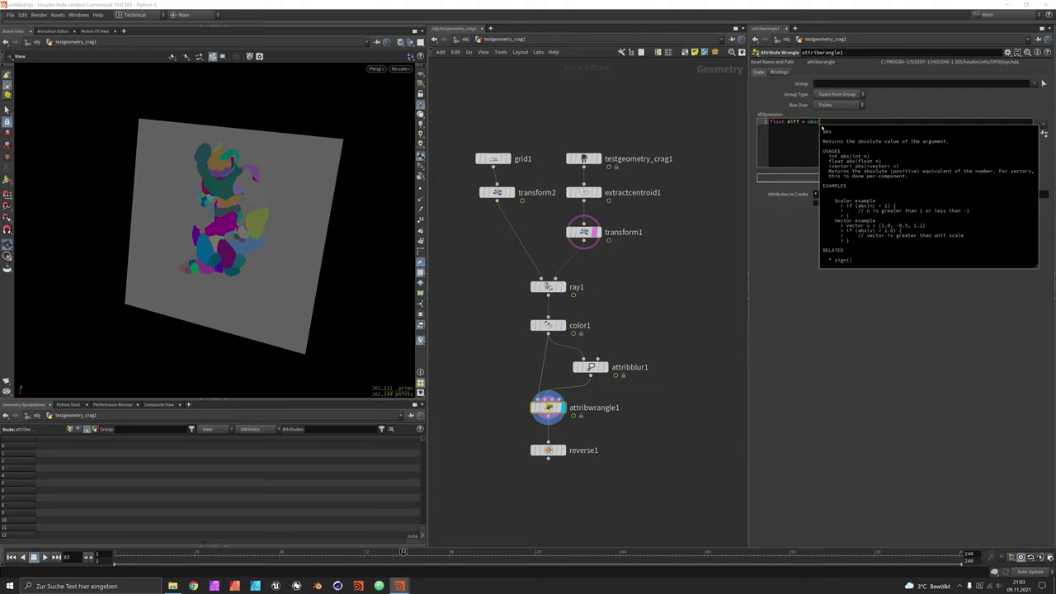
pyautogui.write('f@dist')
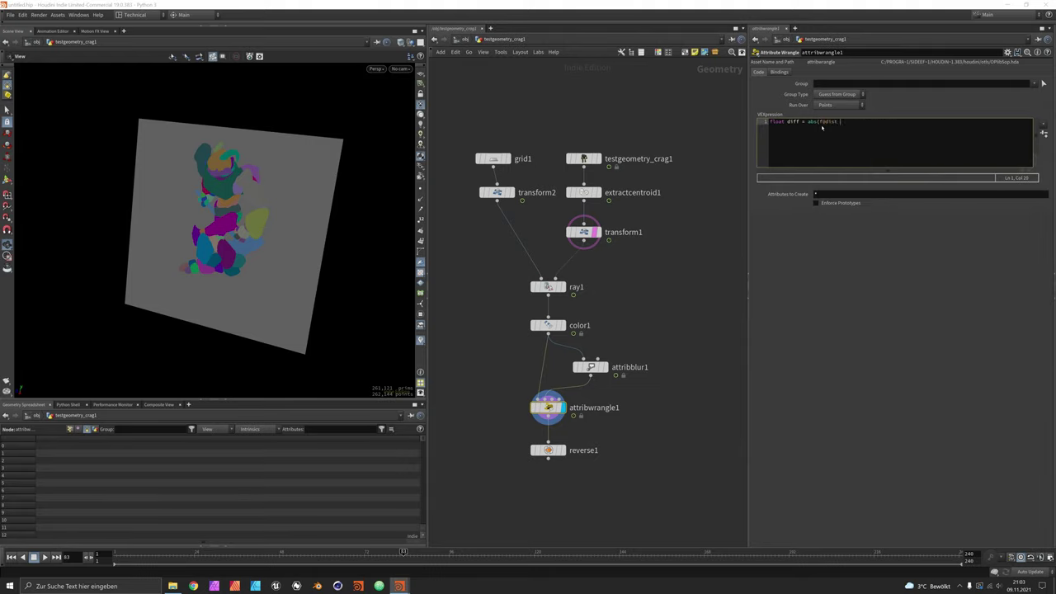
pyautogui.write(' - f@op')
pyautogui.write(';')
# Step: Add the line v@Cd = diff; below a blank line in the wrangle code and display reverse1
pyautogui.press('Return')
pyautogui.press('Return')
pyautogui.write('ve')
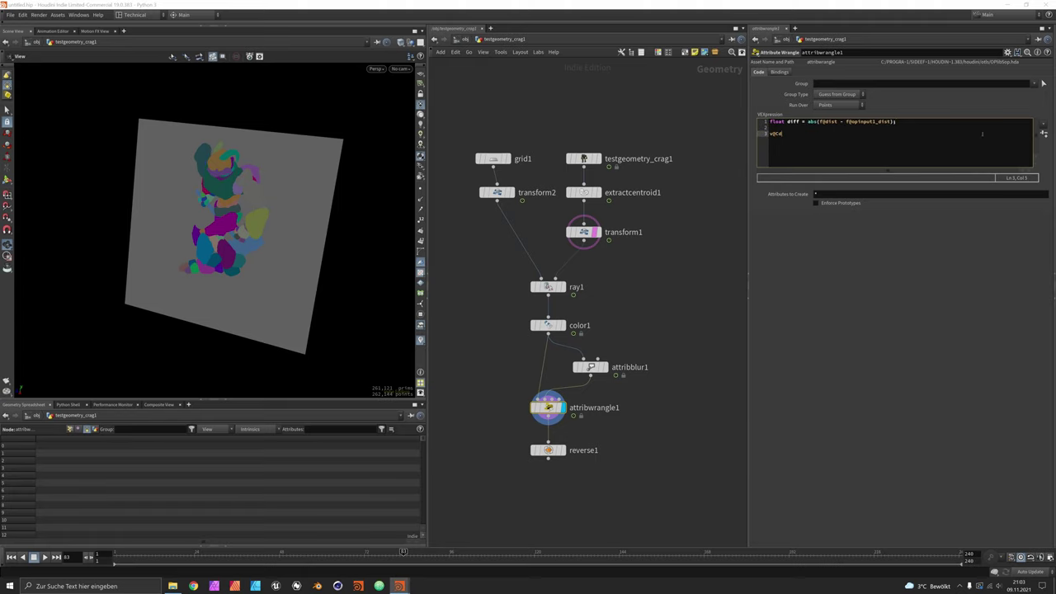
pyautogui.write('Cd = diff;')
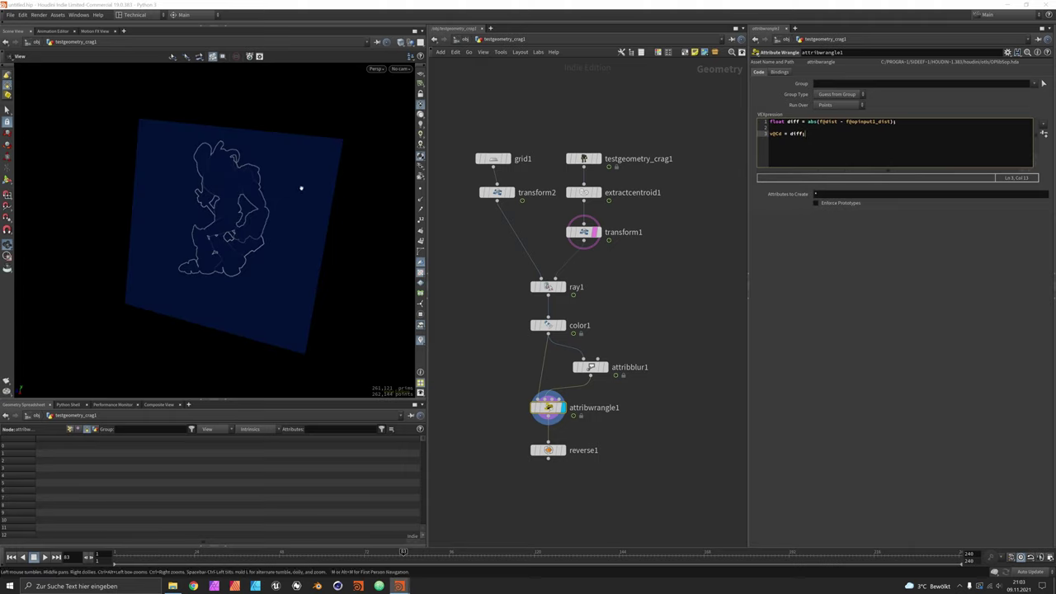
pyautogui.click(562, 450)
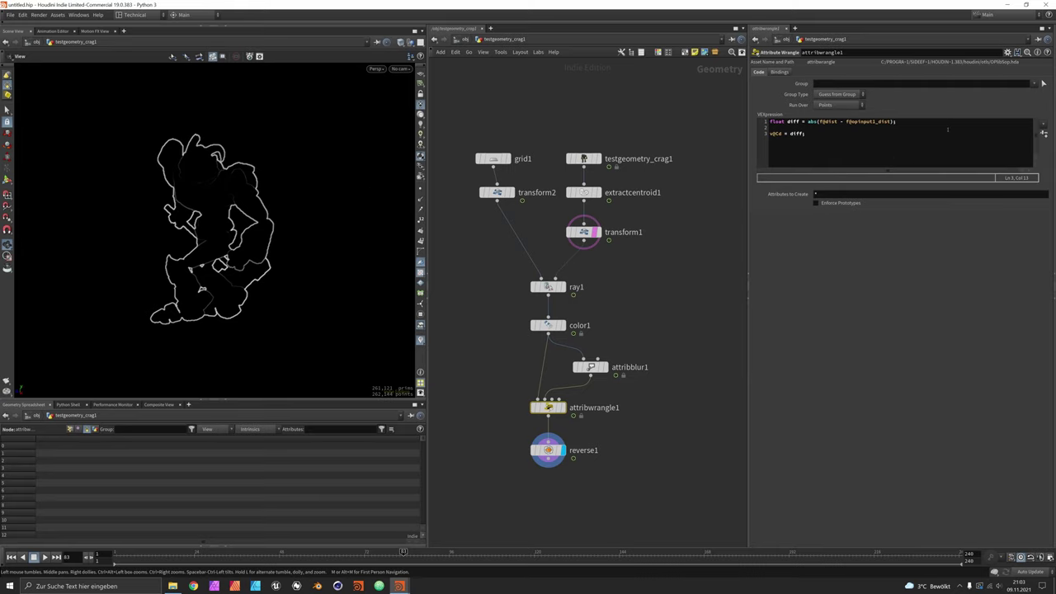
# Step: Insert the line float mask = smooth(0.001, 0.005, diff); directly below the diff line in the wrangle
pyautogui.click(947, 129)
pyautogui.press('Return')
pyautogui.write('float')
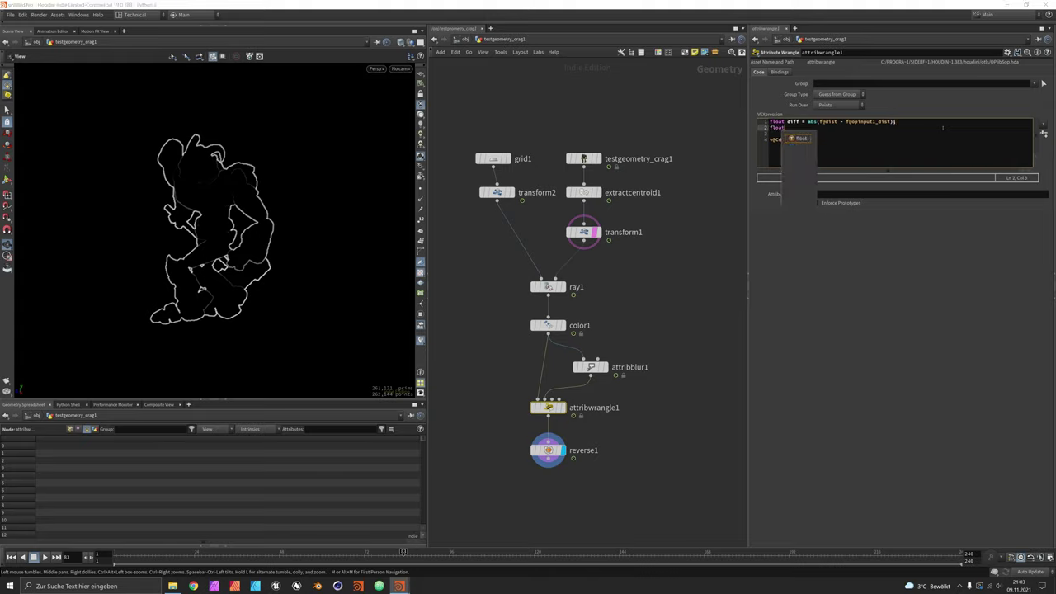
pyautogui.write(' mask = ')
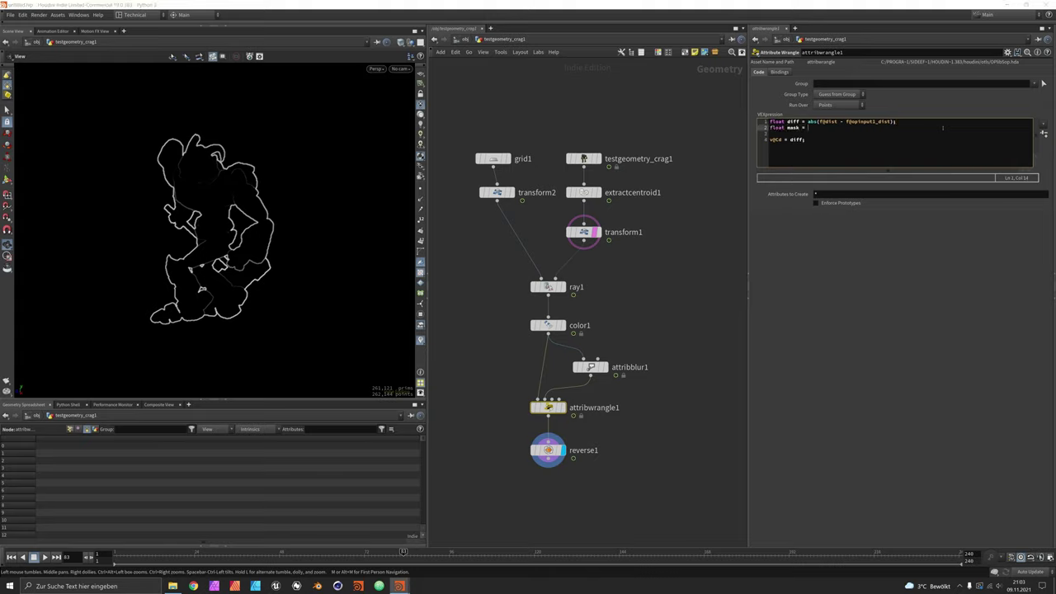
pyautogui.write('smooth(')
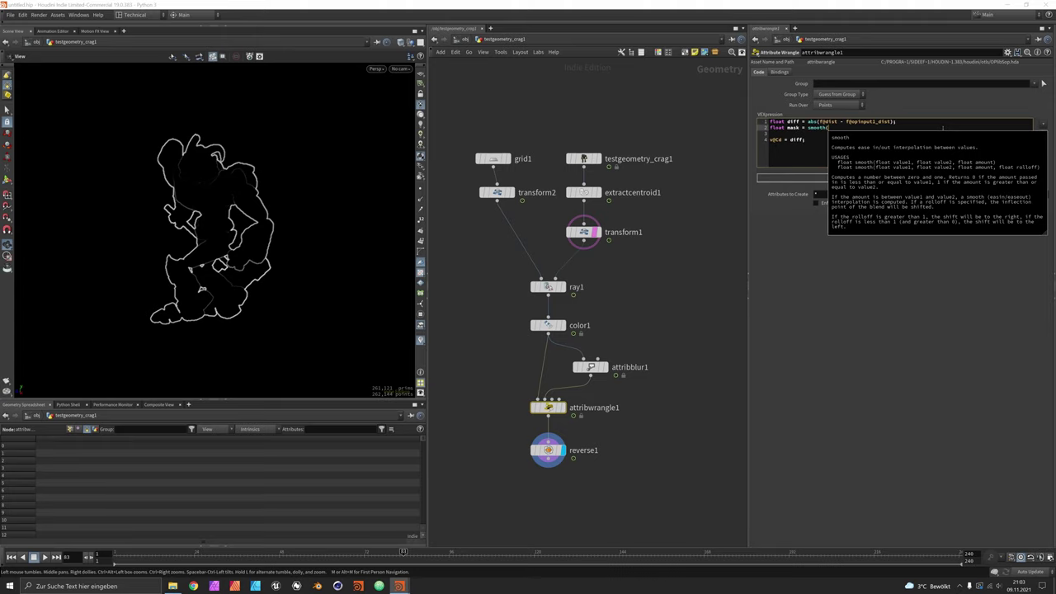
pyautogui.write('0.001, 0')
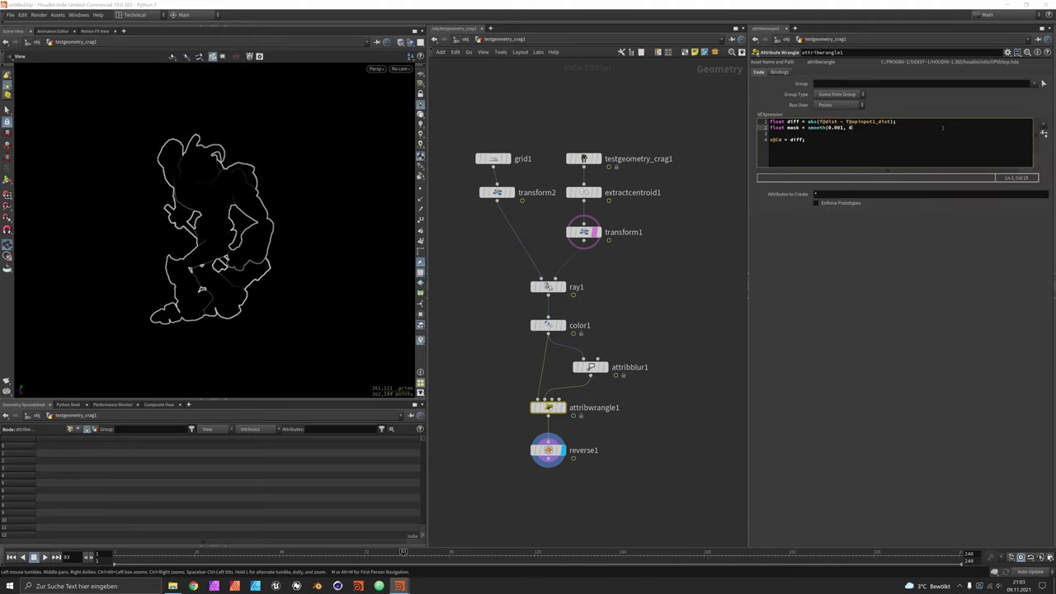
pyautogui.write('.005, diff')
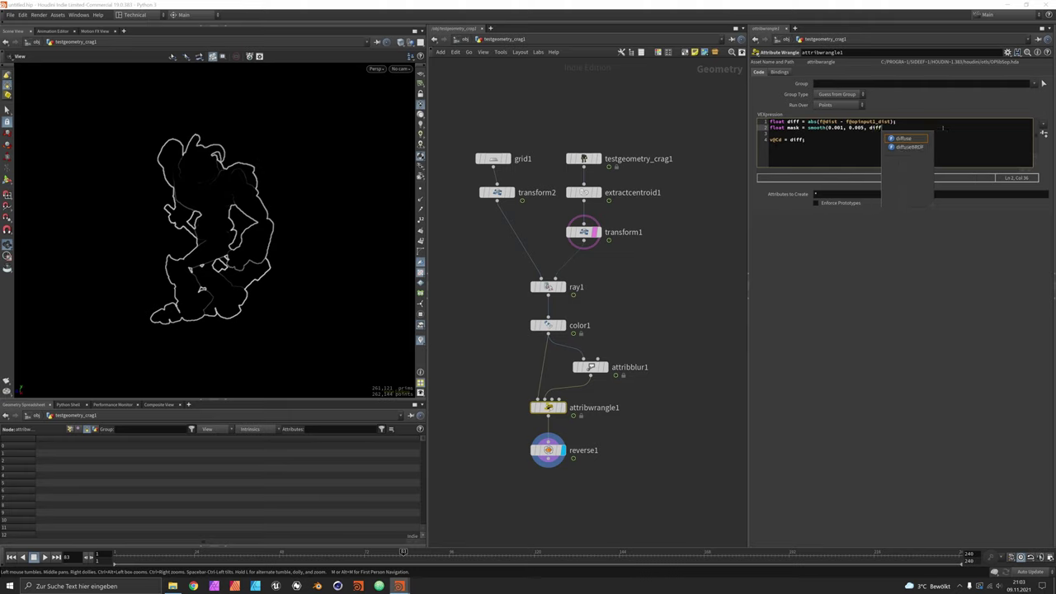
pyautogui.write(');')
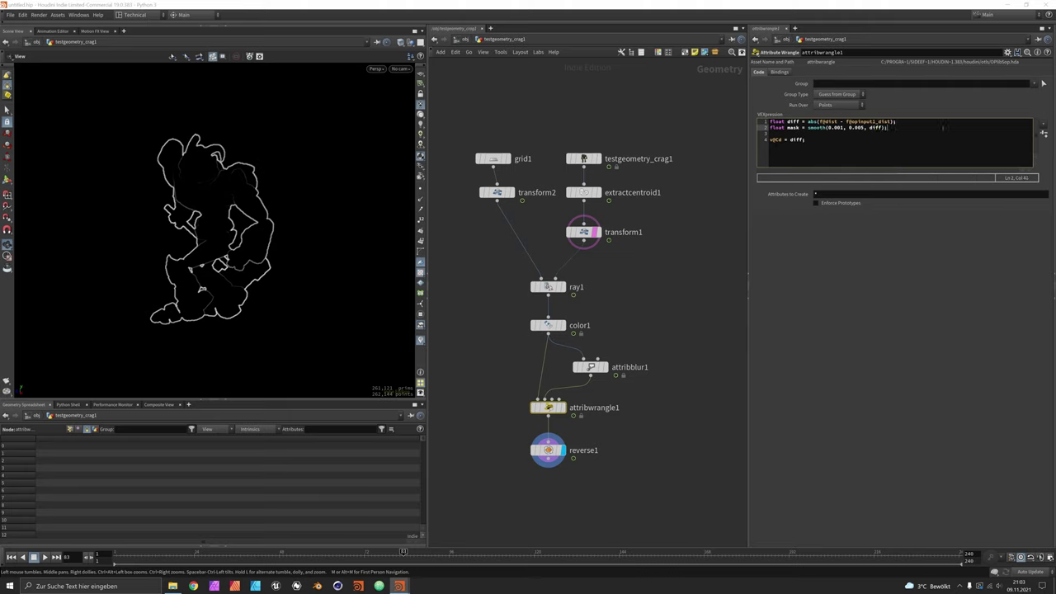
# Step: Change the color line to v@Cd *= mask; and scrub the animation to frame 87
pyautogui.doubleClick(799, 141)
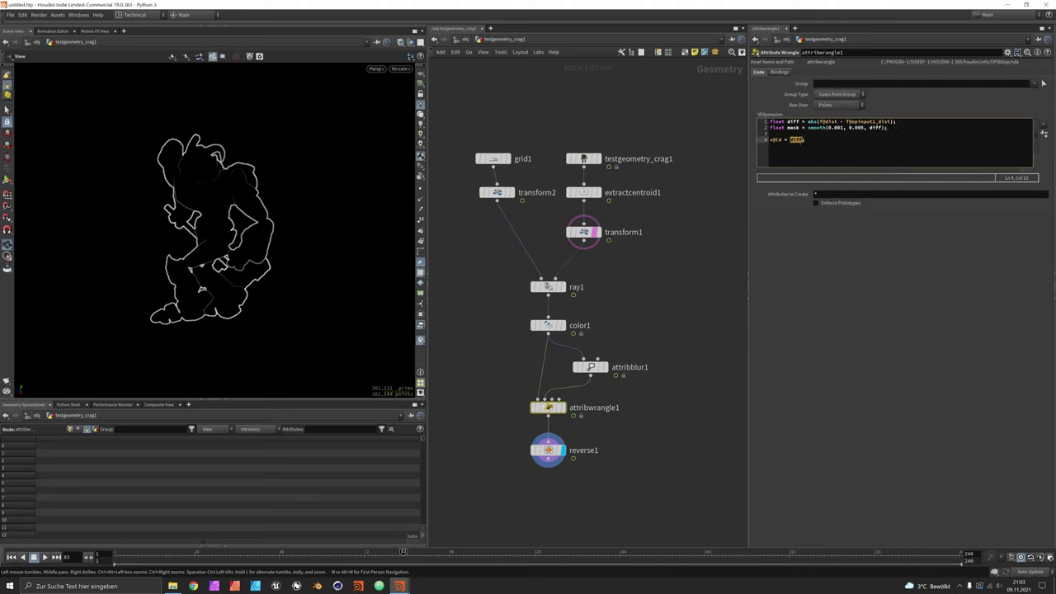
pyautogui.write('mask')
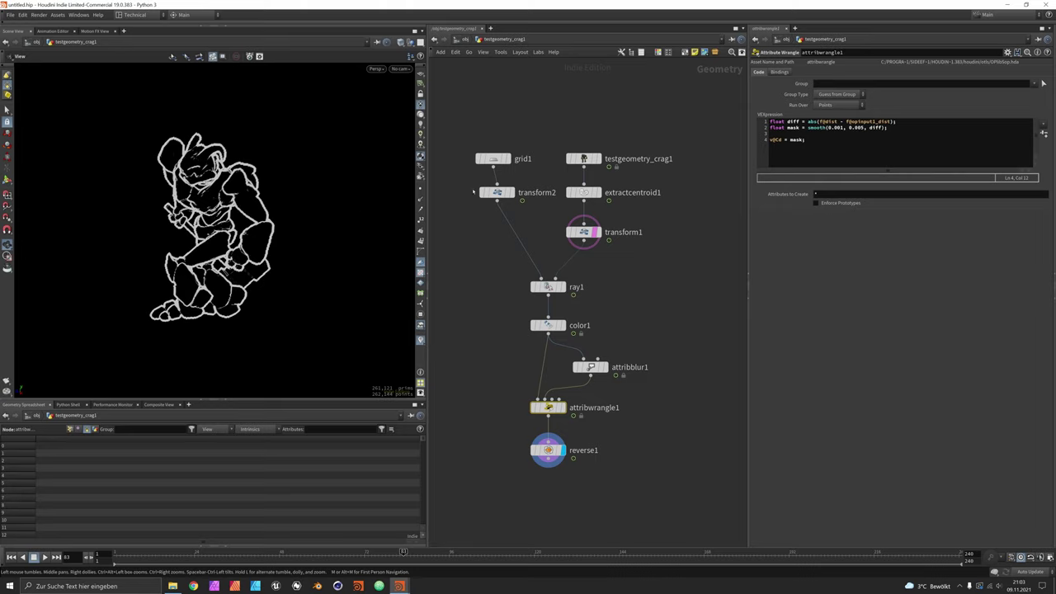
pyautogui.click(786, 140)
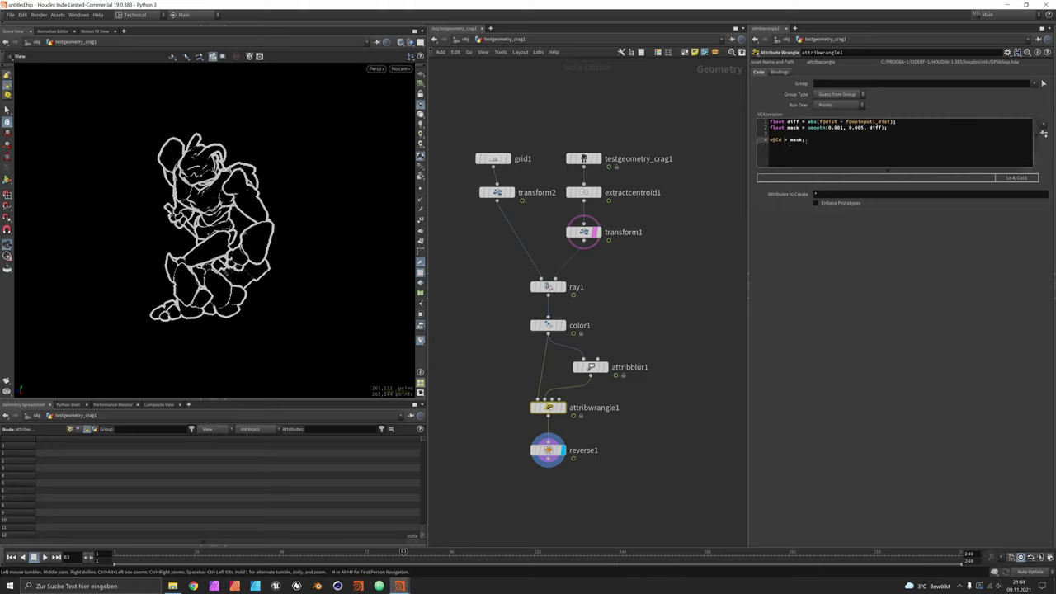
pyautogui.write('*')
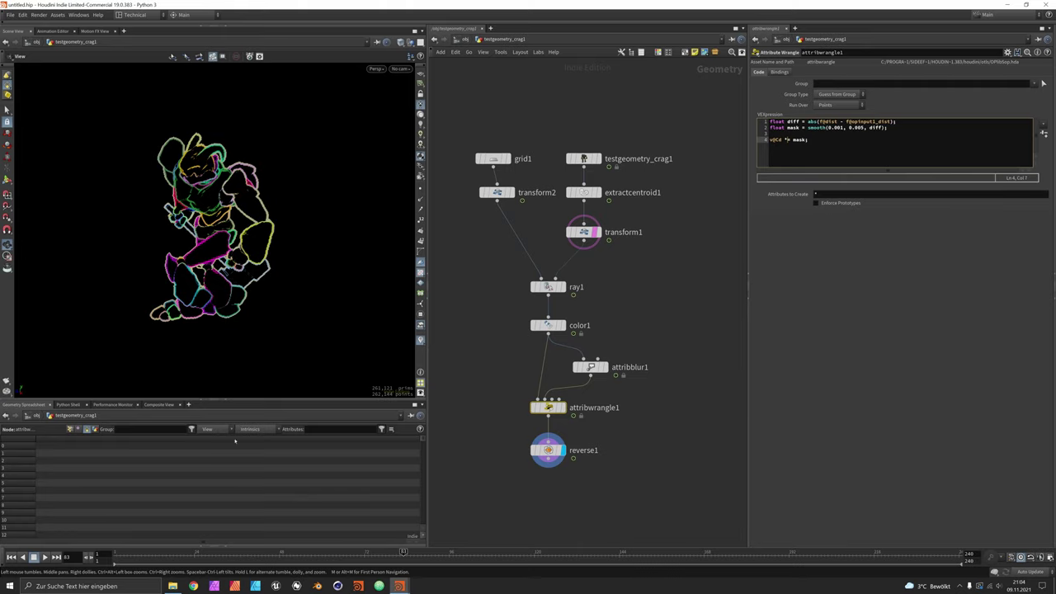
pyautogui.moveTo(209, 550); pyautogui.dragTo(418, 552)
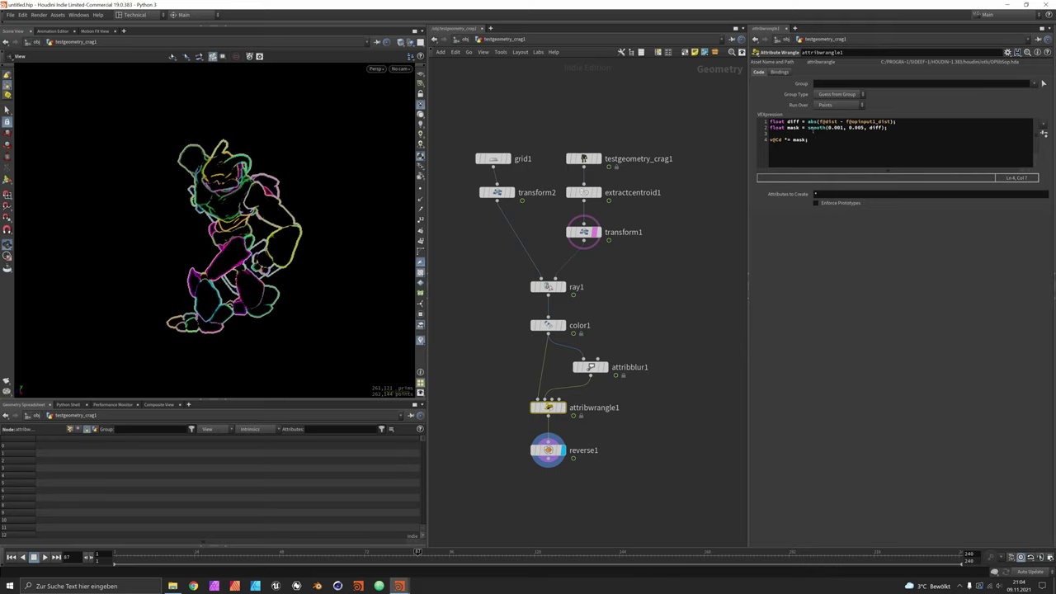
# Step: Invert the mask by putting 1.0 - before the smooth function, and scrub the animation to frame 81
pyautogui.click(808, 128)
pyautogui.write('1.0 -')
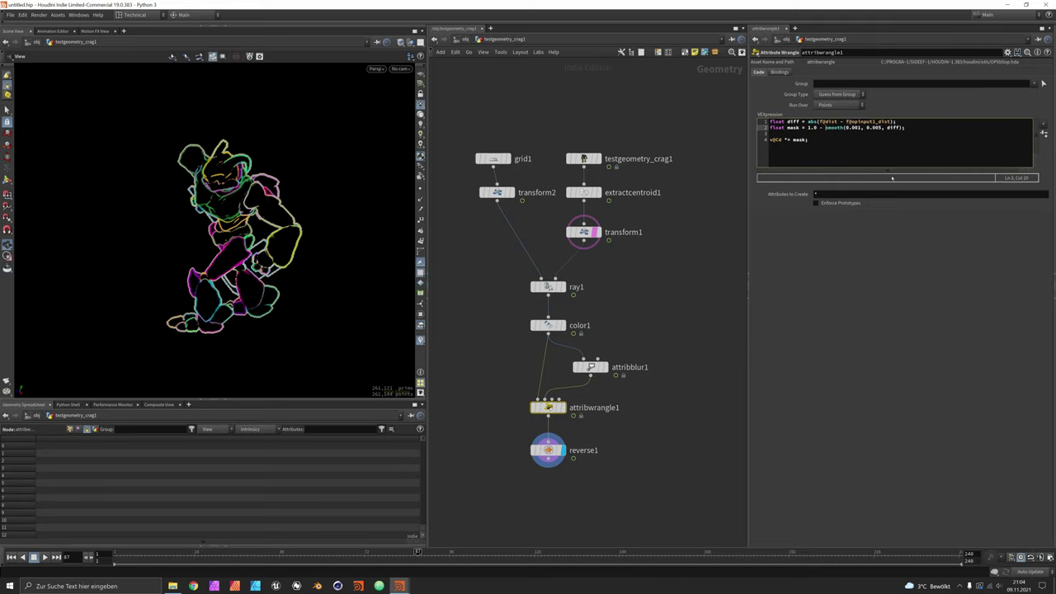
pyautogui.click(887, 272)
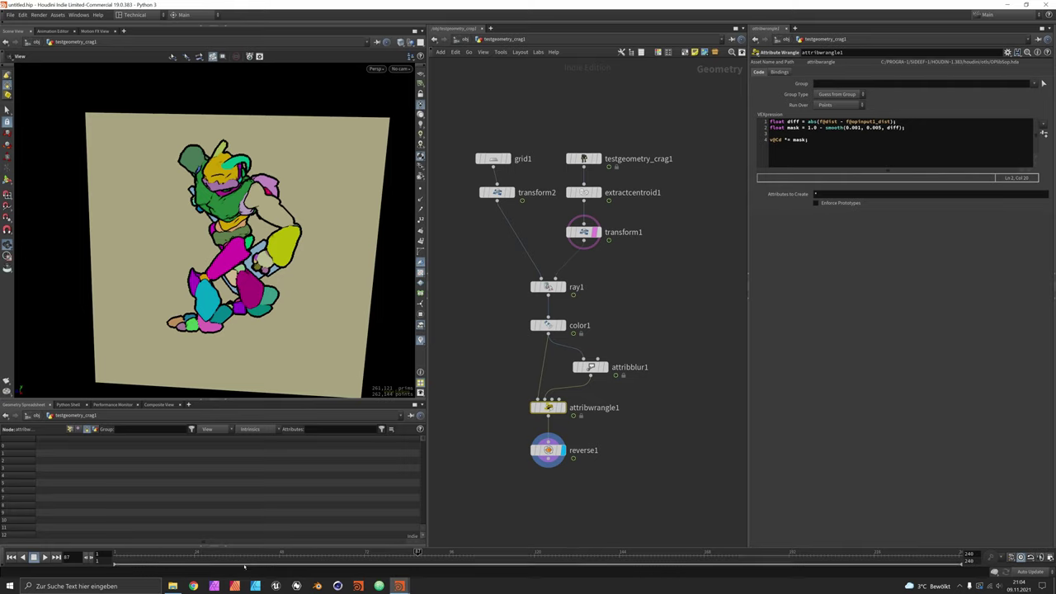
pyautogui.click(213, 551)
pyautogui.moveTo(213, 551); pyautogui.dragTo(396, 551)
# Step: Move transform2 down and insert a Rest Position node between grid1 and transform2
pyautogui.moveTo(499, 198); pyautogui.dragTo(499, 237)
pyautogui.press('Tab')
pyautogui.write('rest')
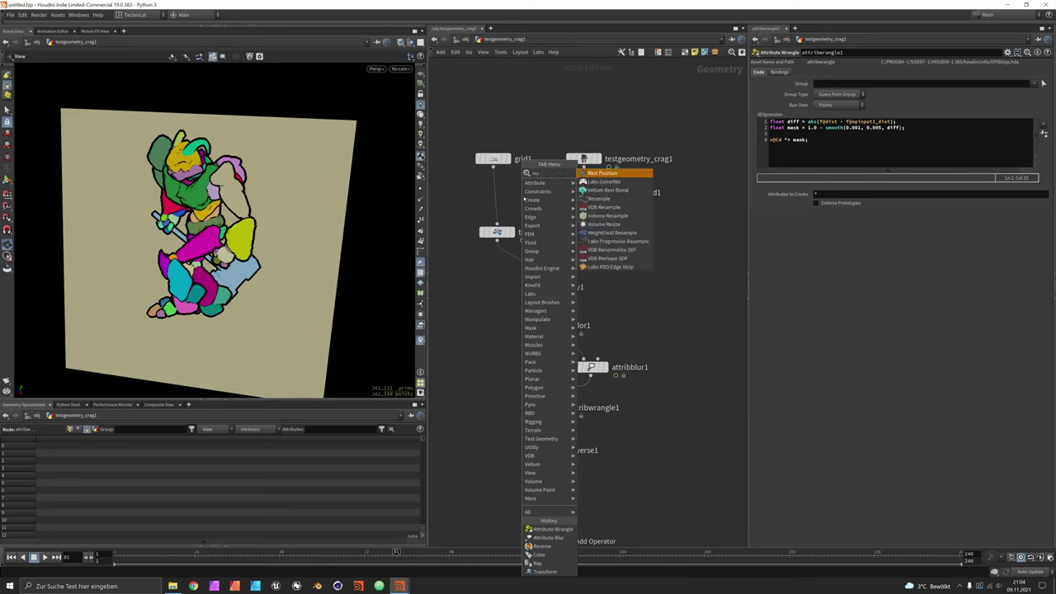
pyautogui.press('Return')
pyautogui.click(521, 195)
pyautogui.moveTo(521, 195); pyautogui.dragTo(498, 197)
# Step: Add the line v@P = v@rest; at the end of attribwrangle1's code and play the animation
pyautogui.moveTo(554, 414); pyautogui.dragTo(562, 369, button='middle')
pyautogui.click(559, 364)
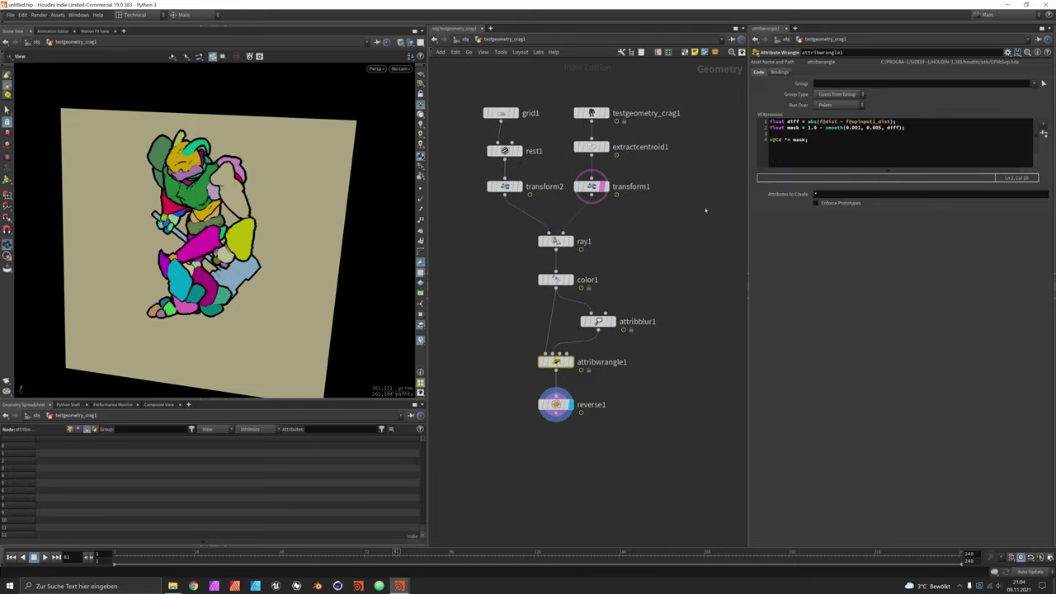
pyautogui.click(832, 139)
pyautogui.click(832, 139)
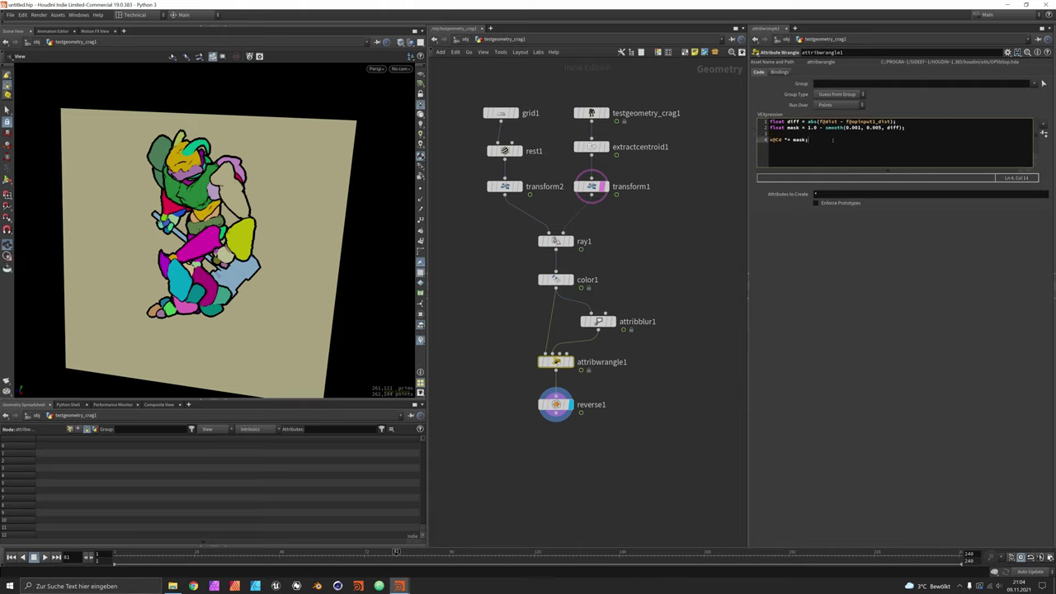
pyautogui.press('Return')
pyautogui.write('v@')
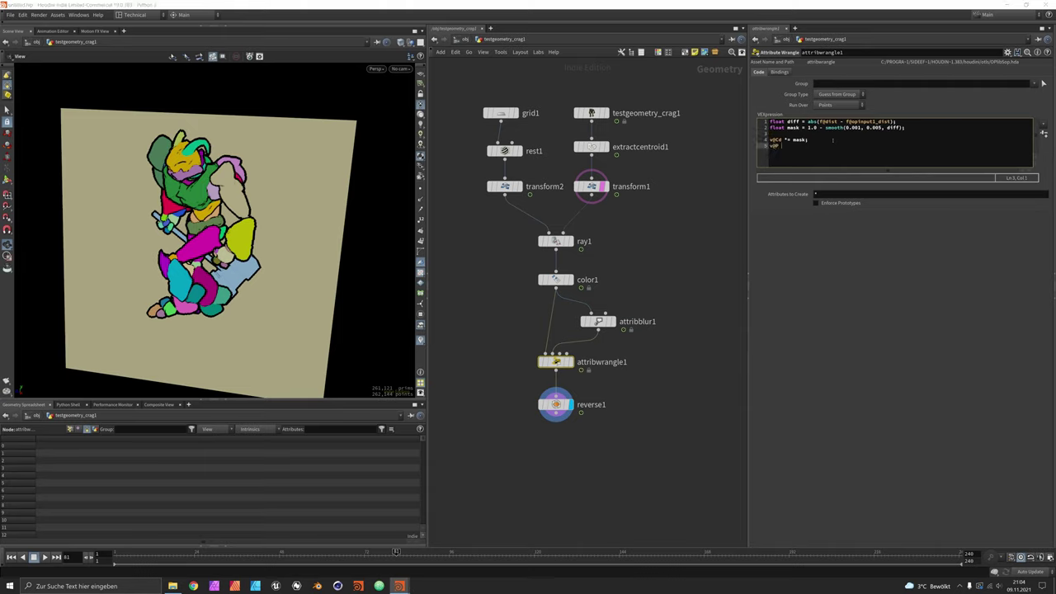
pyautogui.write('P = v@rest')
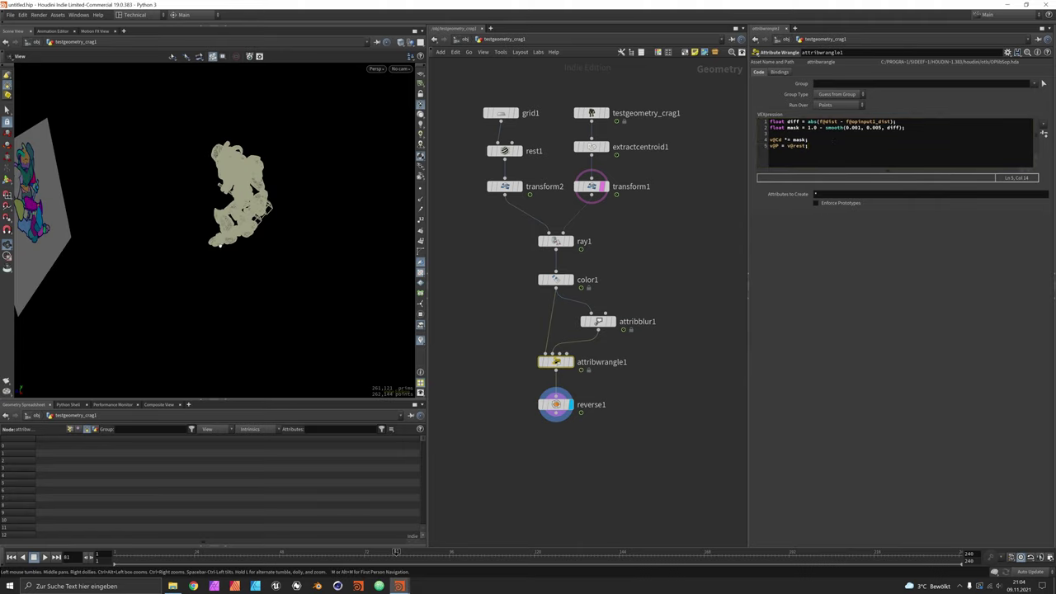
pyautogui.write('h')
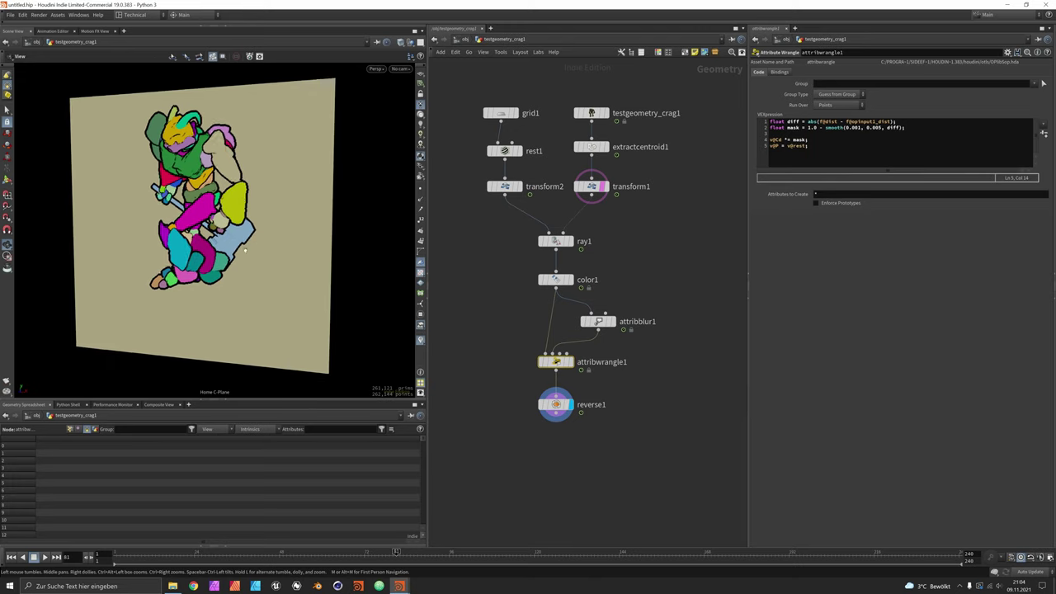
pyautogui.click(45, 557)
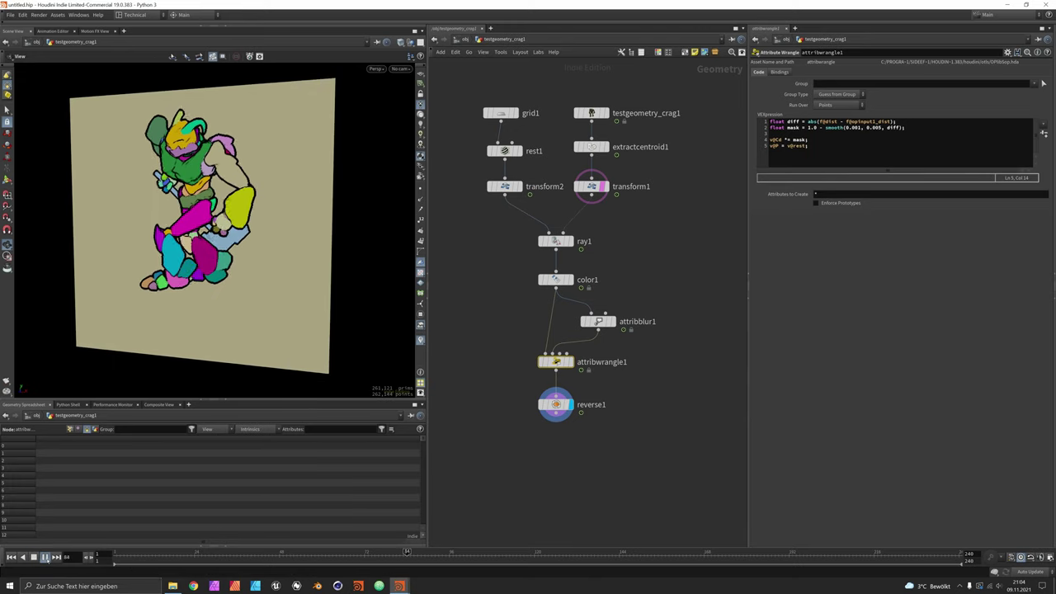